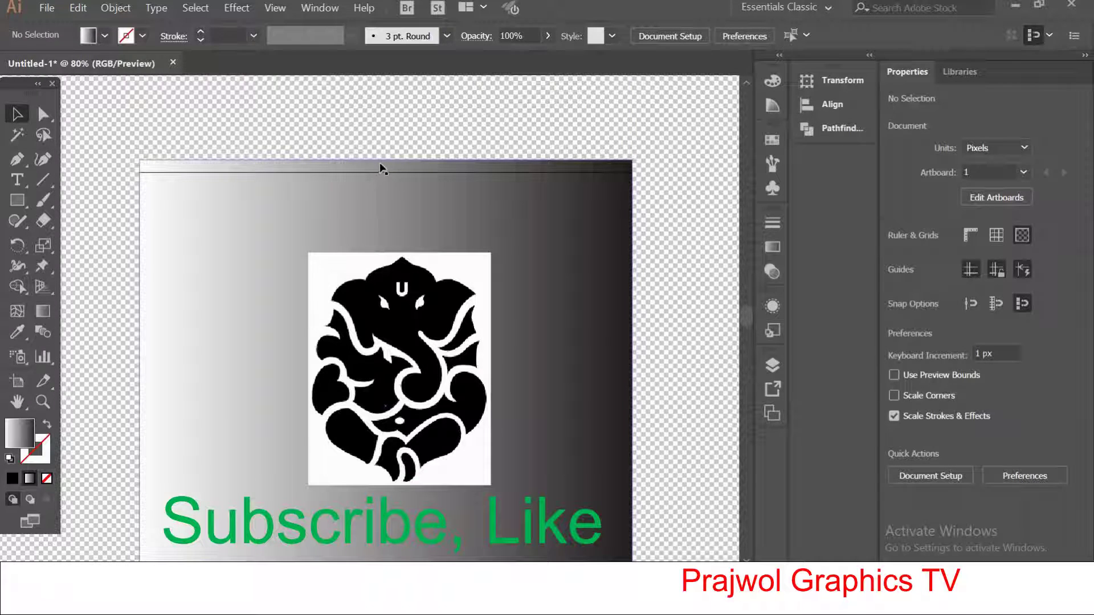
Step: Realign the gradient square over the artboard and move the Ganesh image up about 95 px
drag(378, 172, 367, 203)
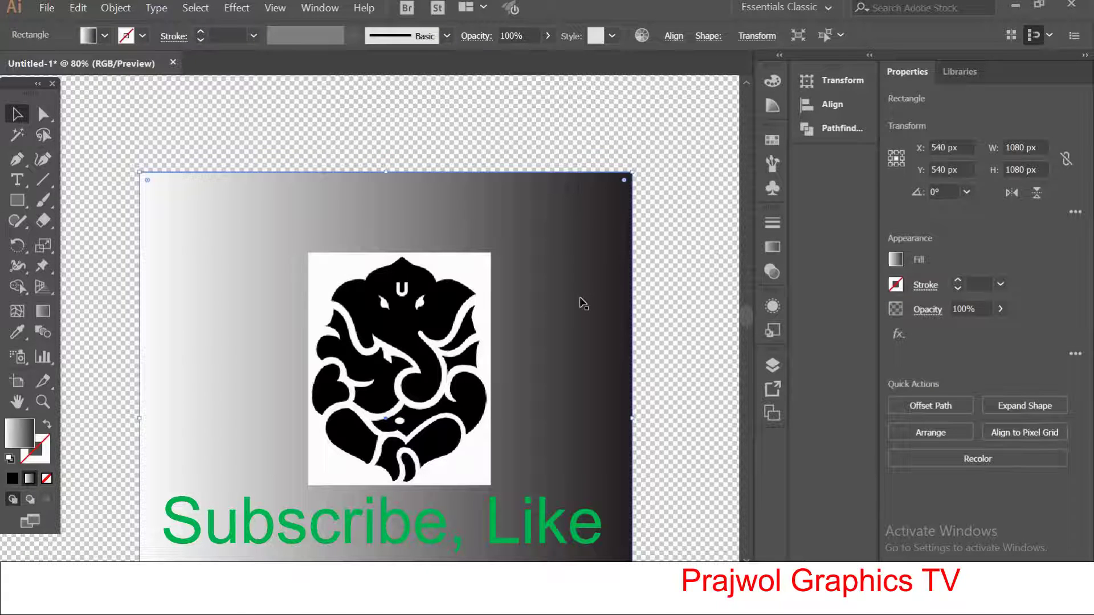
key(ctrl+2)
scroll(584, 301, down, 2)
drag(405, 310, 400, 370)
mouse_move(445, 197)
mouse_down()
mouse_move(147, 200)
mouse_move(492, 154)
mouse_move(485, 173)
mouse_up()
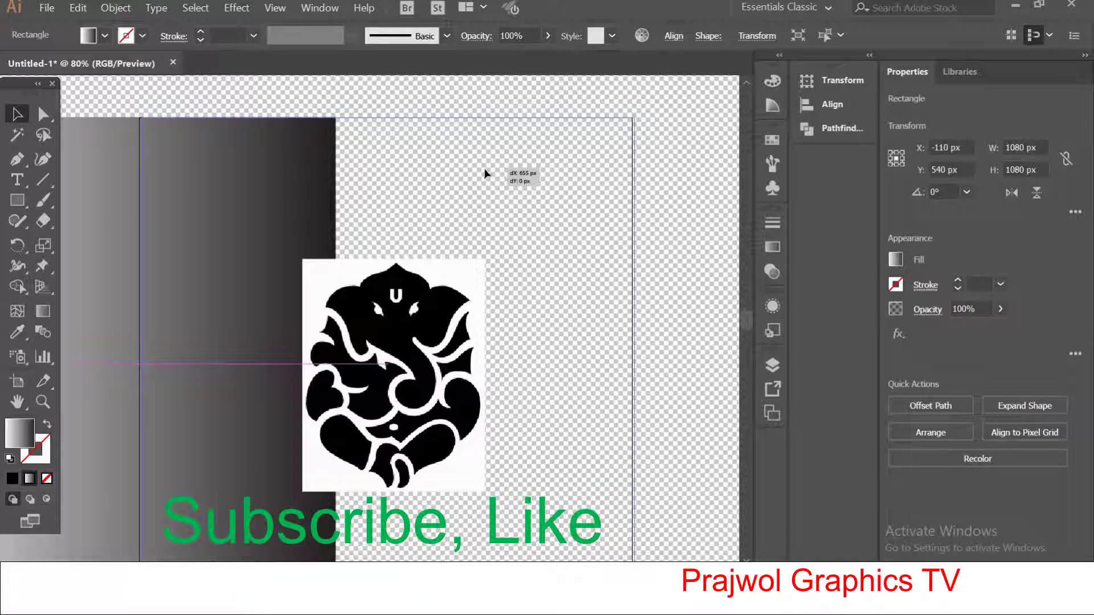
drag(484, 169, 481, 175)
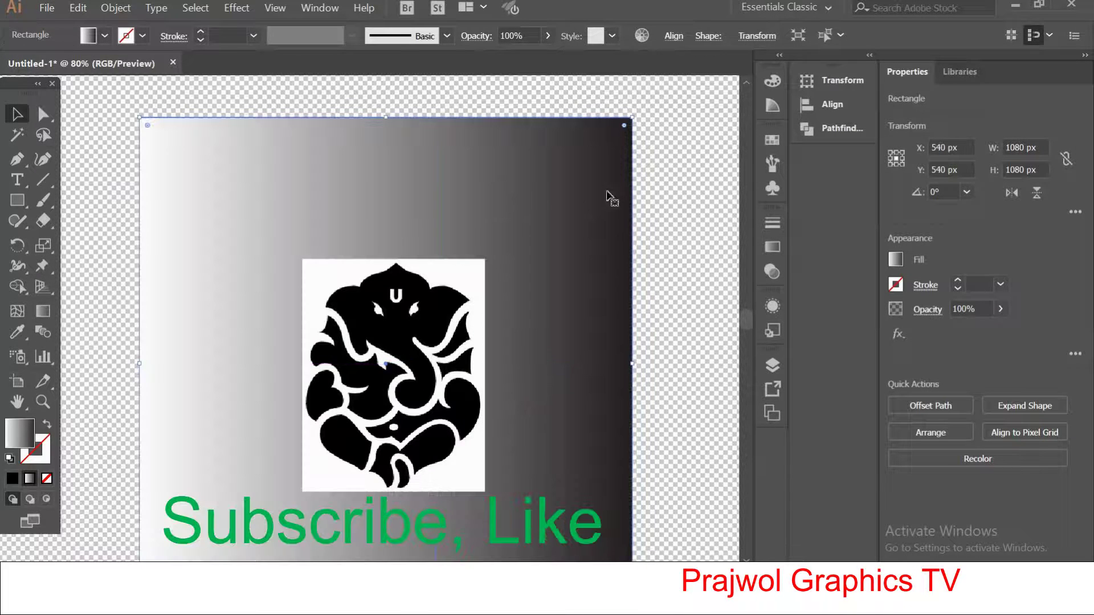
click(663, 267)
drag(415, 342, 416, 288)
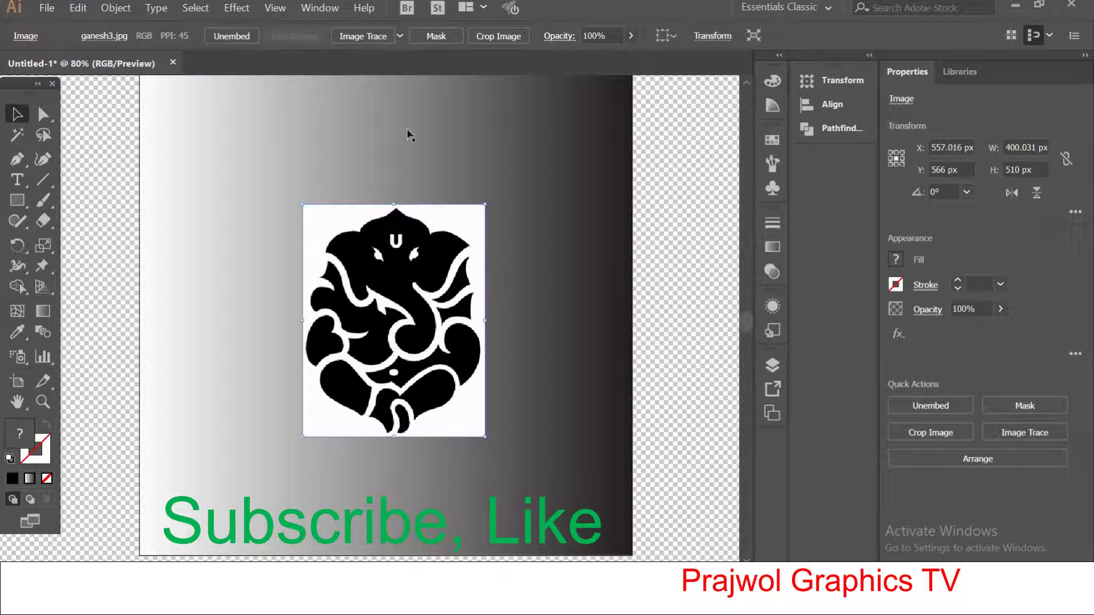
Step: Apply the High Fidelity Photo Image Trace preset to ganesh3.jpg and close the Image Trace panel
click(319, 7)
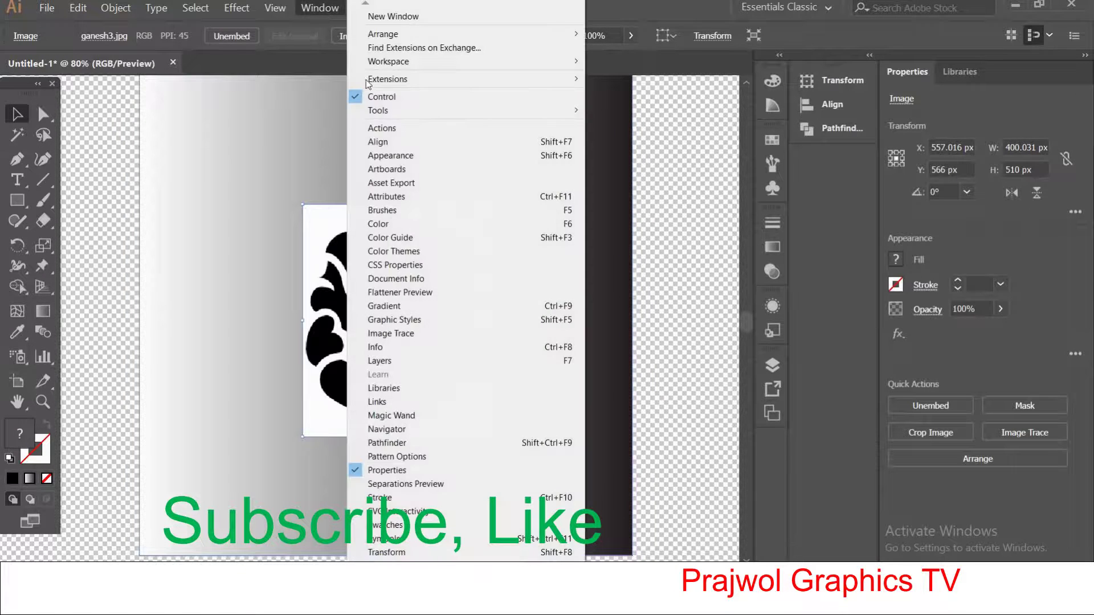
click(409, 331)
click(638, 214)
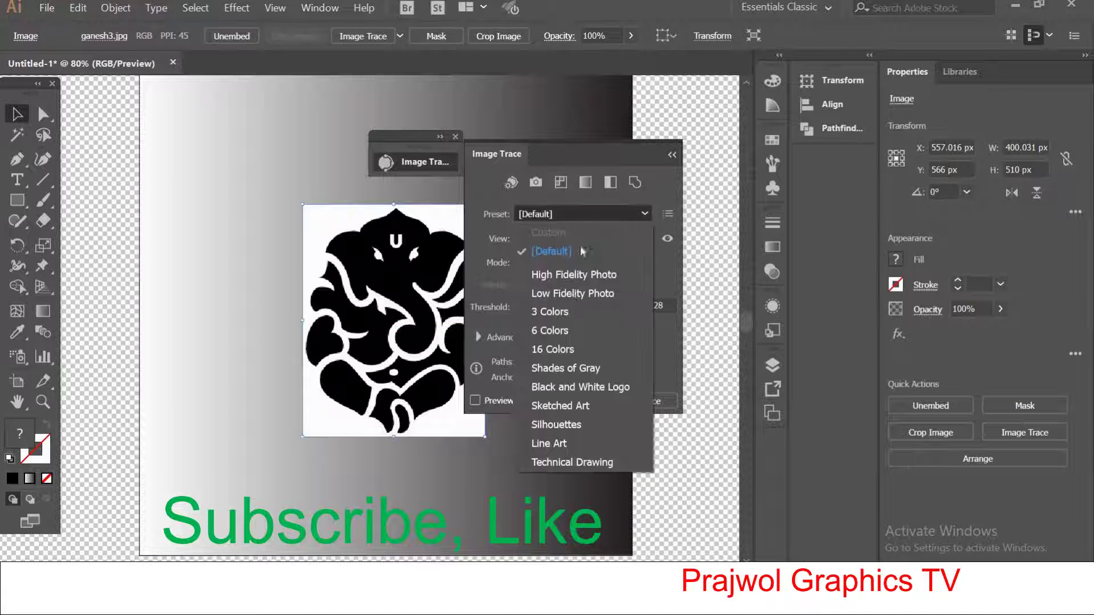
click(584, 273)
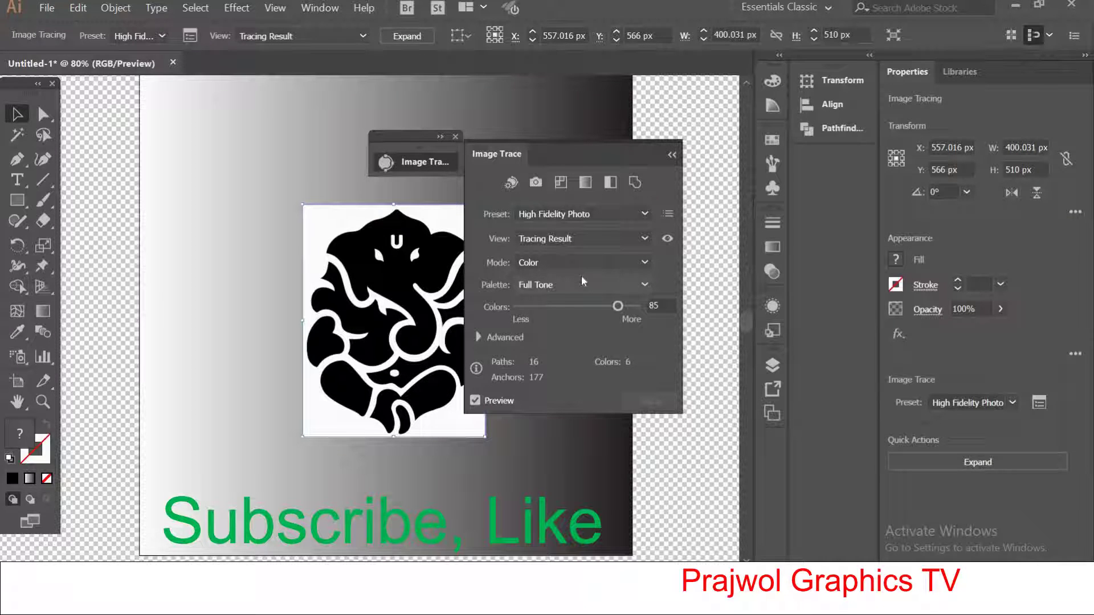
click(672, 155)
click(456, 136)
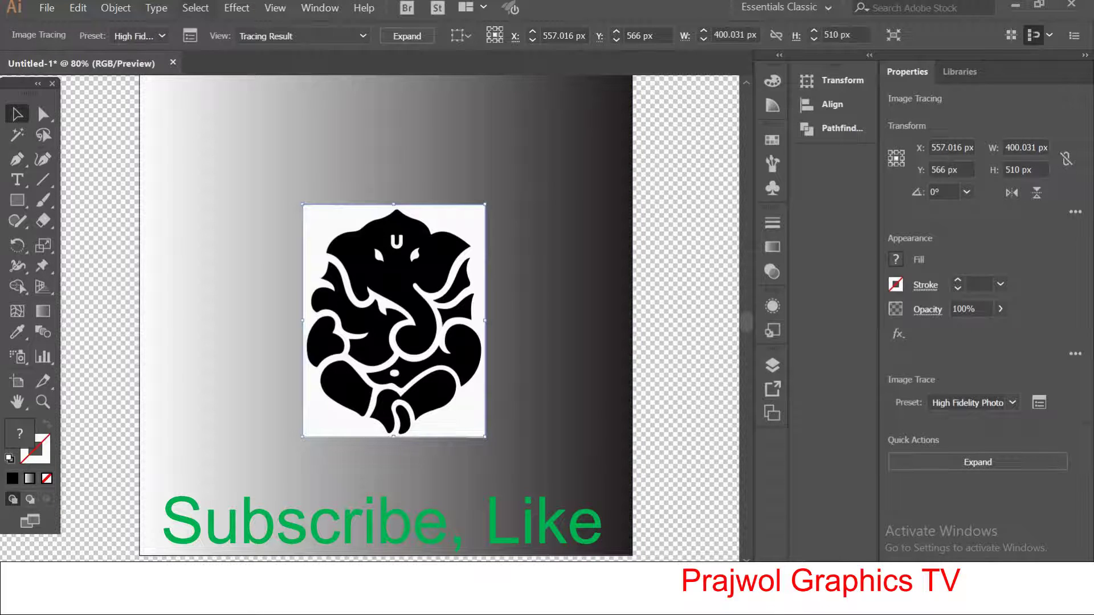
click(286, 9)
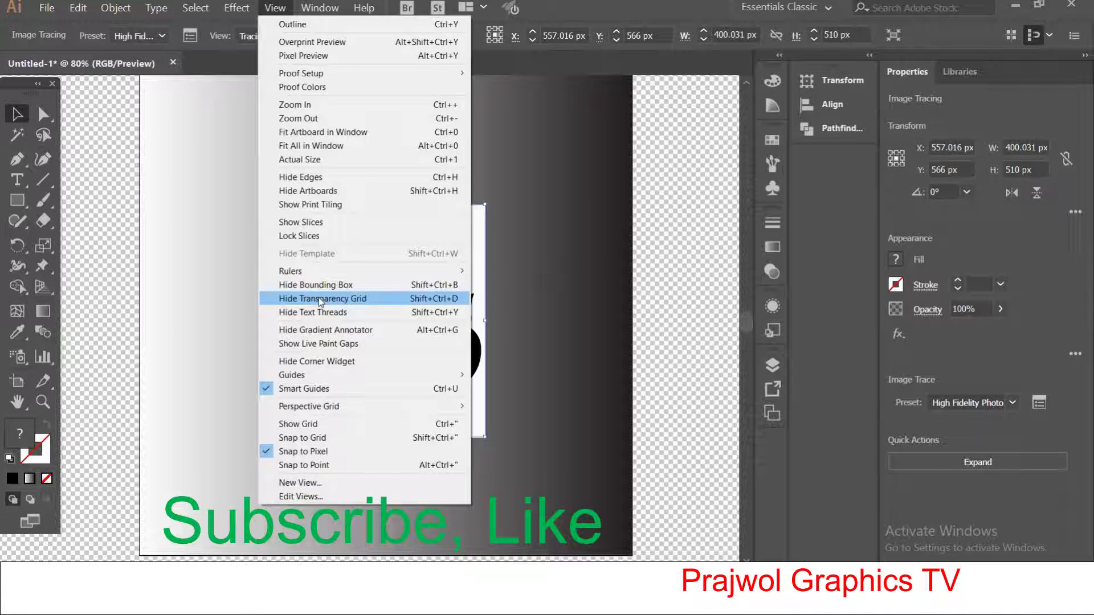
click(319, 298)
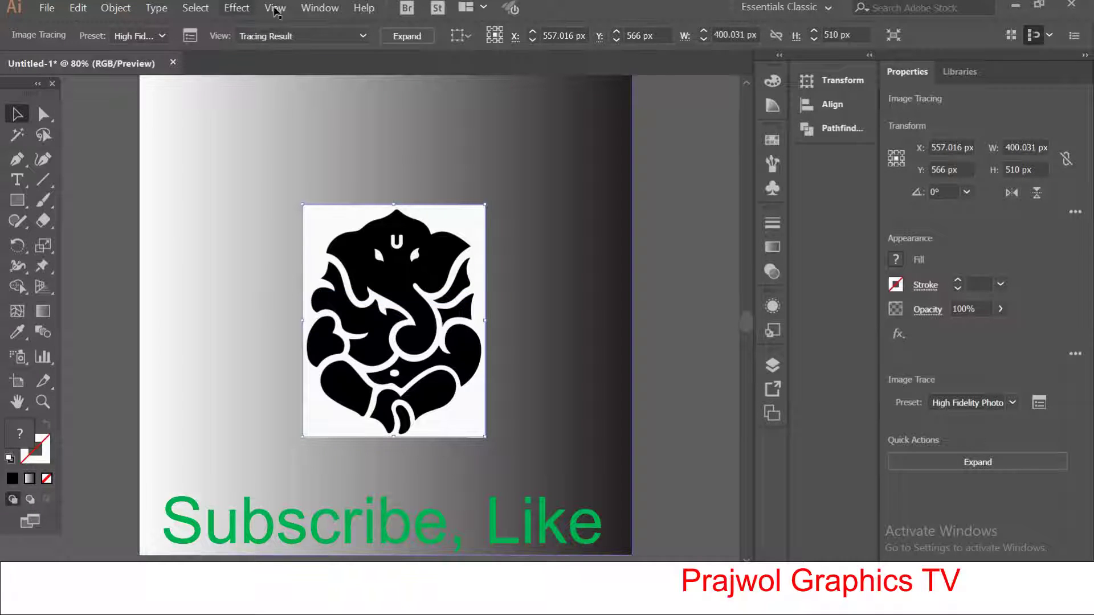
click(275, 10)
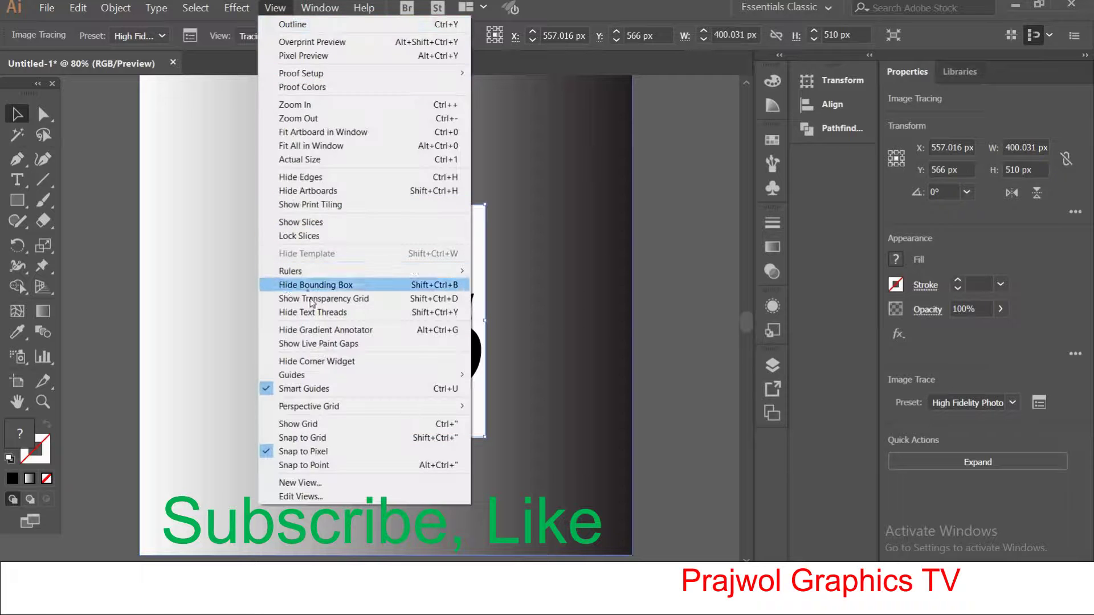
click(313, 299)
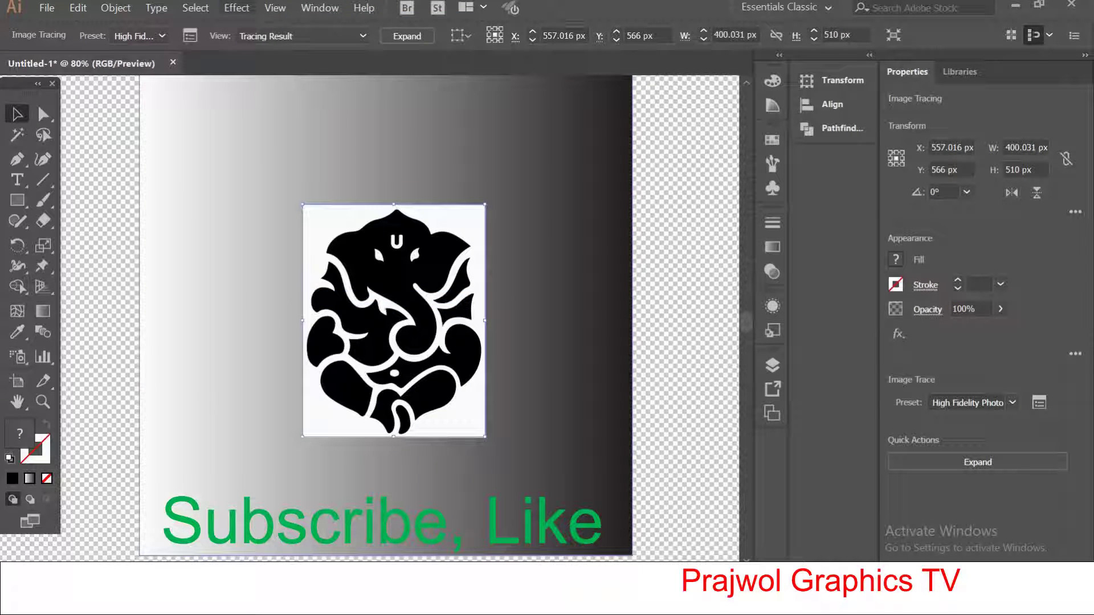
Step: Expand the traced Ganesh image into editable paths
click(109, 8)
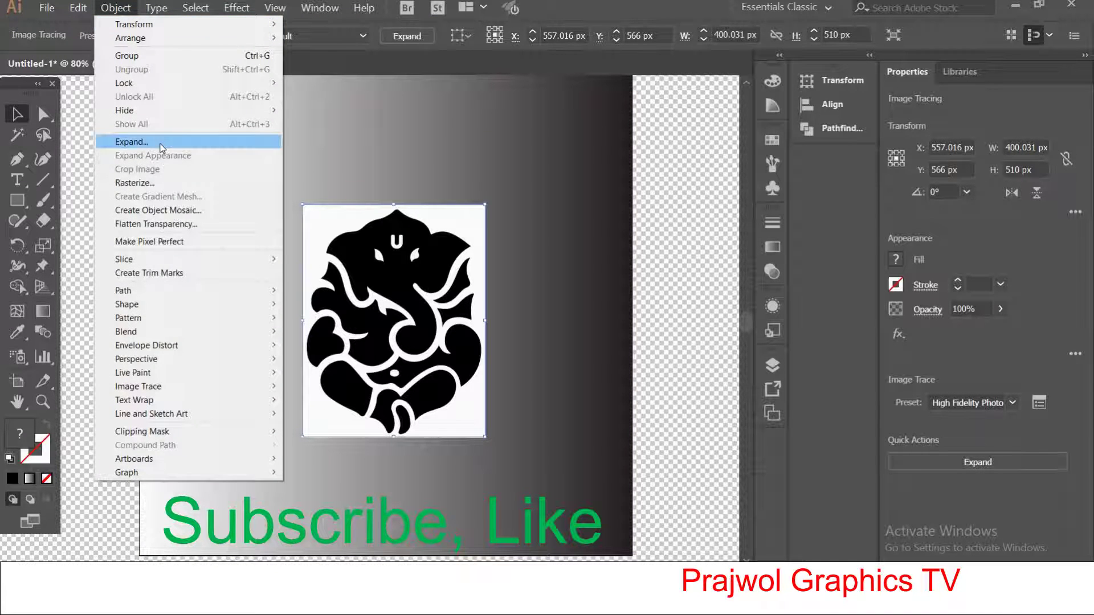
click(162, 147)
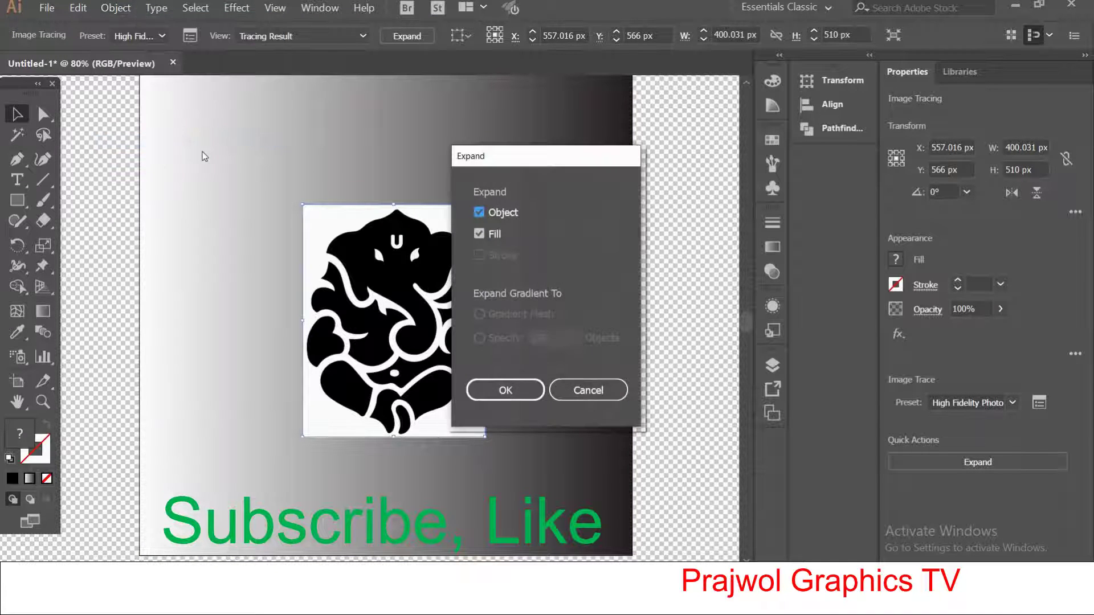
click(512, 391)
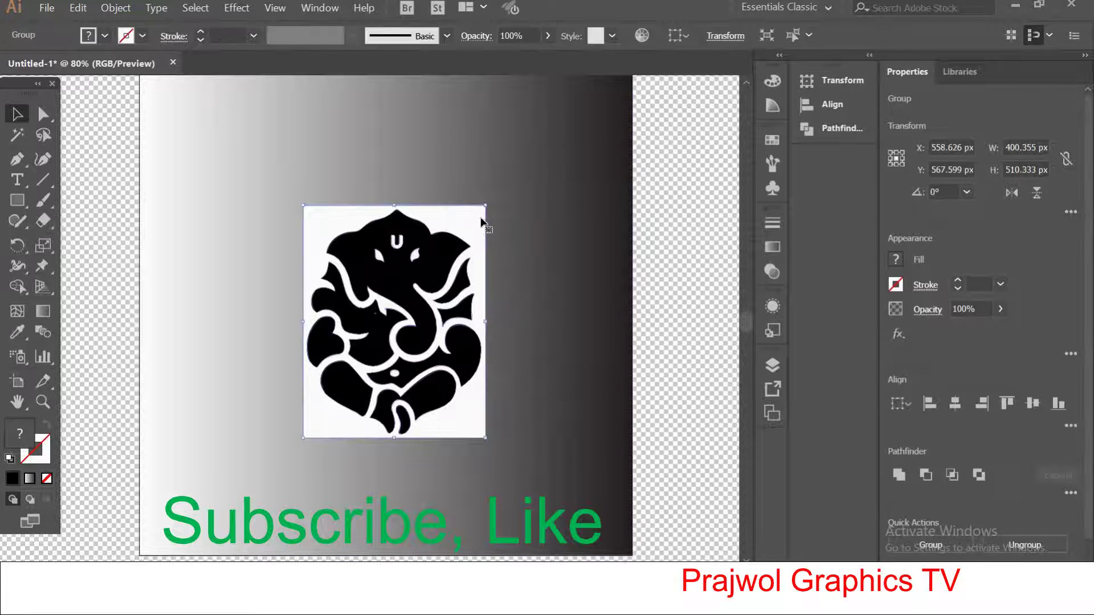
Step: Delete the white backing shape and the gradient square with the Direct Selection tool
click(43, 114)
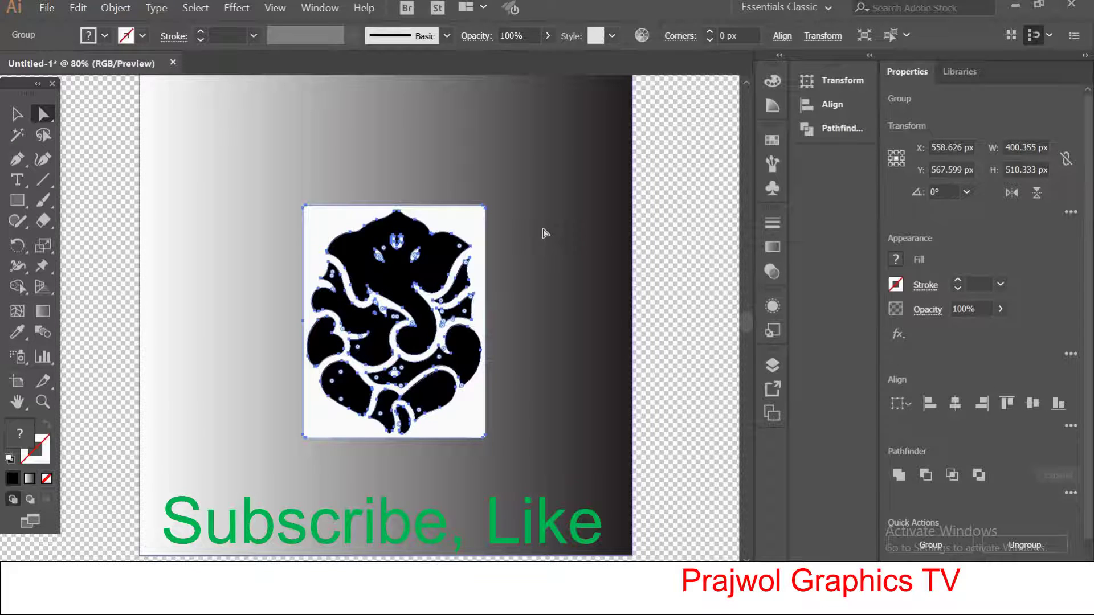
click(543, 233)
click(468, 226)
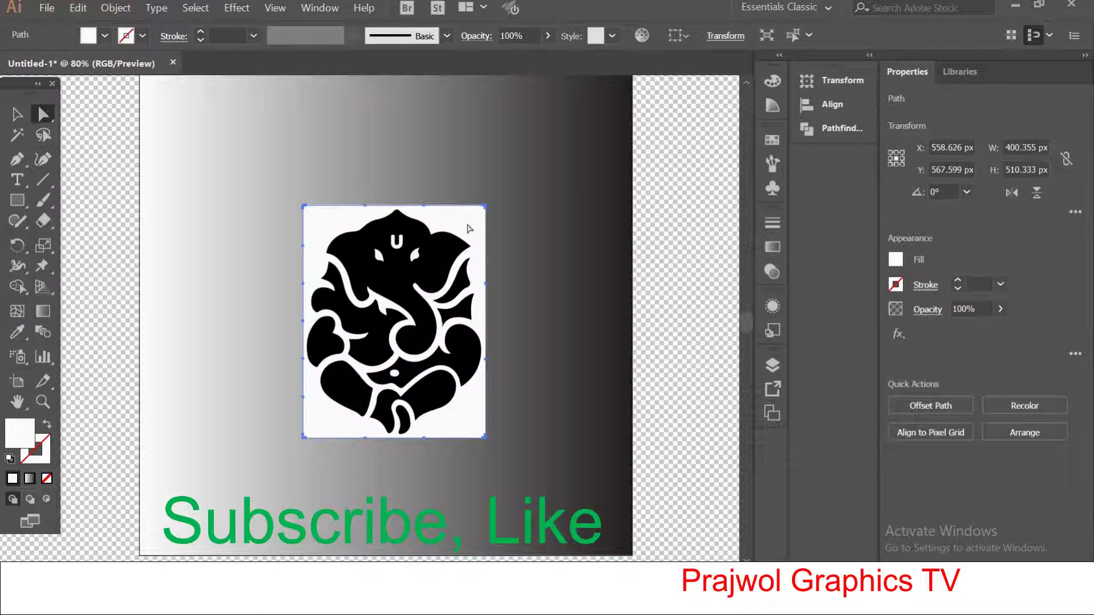
key(Delete)
click(402, 205)
key(Delete)
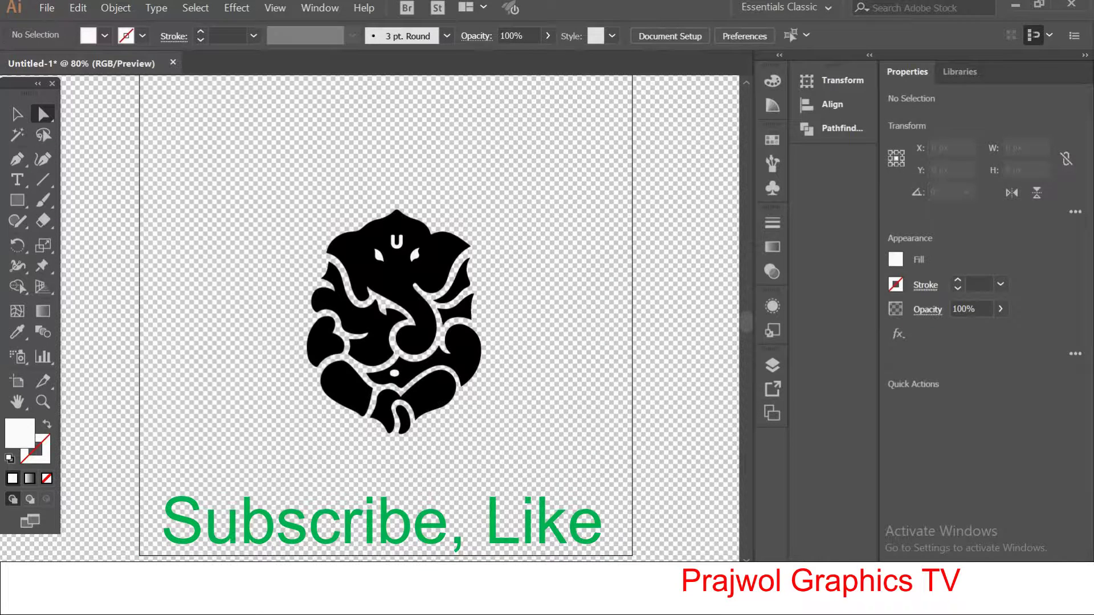
Step: Select the whole Ganesh group (381.783 × 492.311 px), then pick the Type tool
click(17, 115)
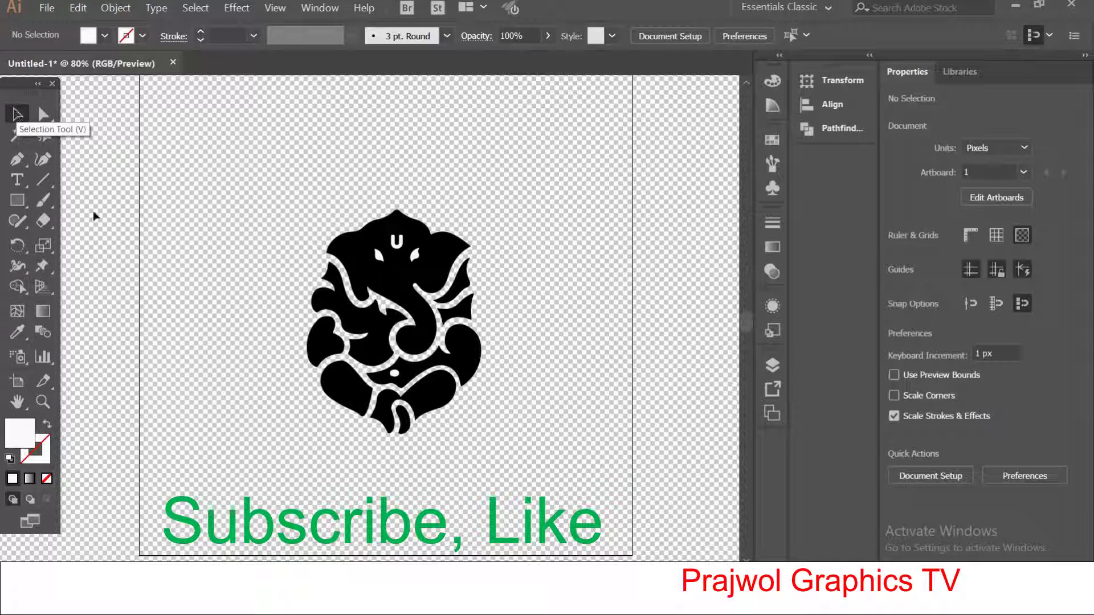
drag(284, 194, 521, 464)
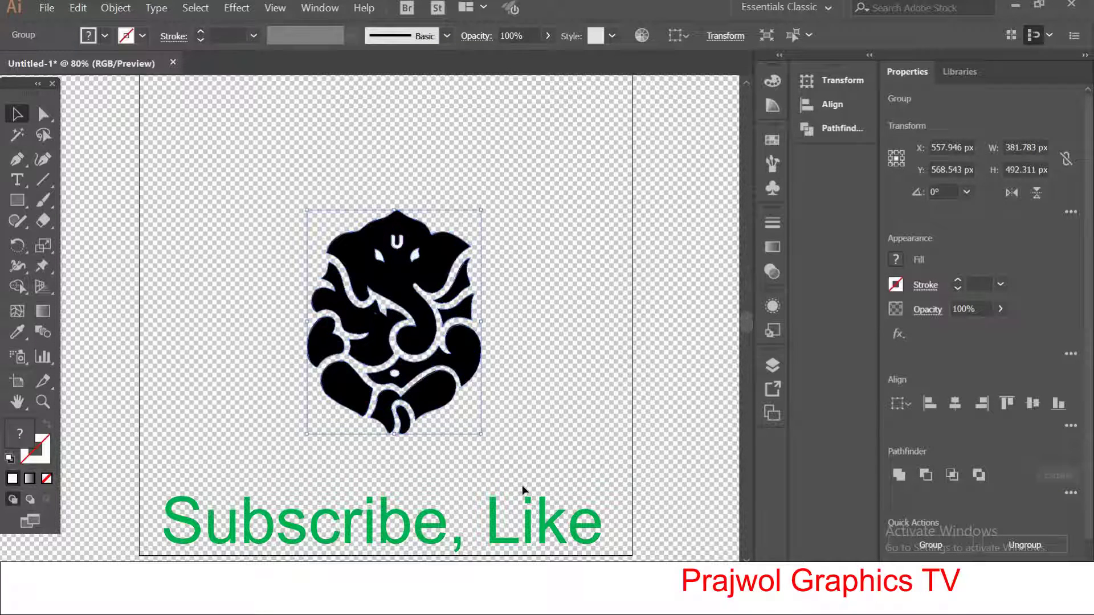
scroll(392, 368, up, 2)
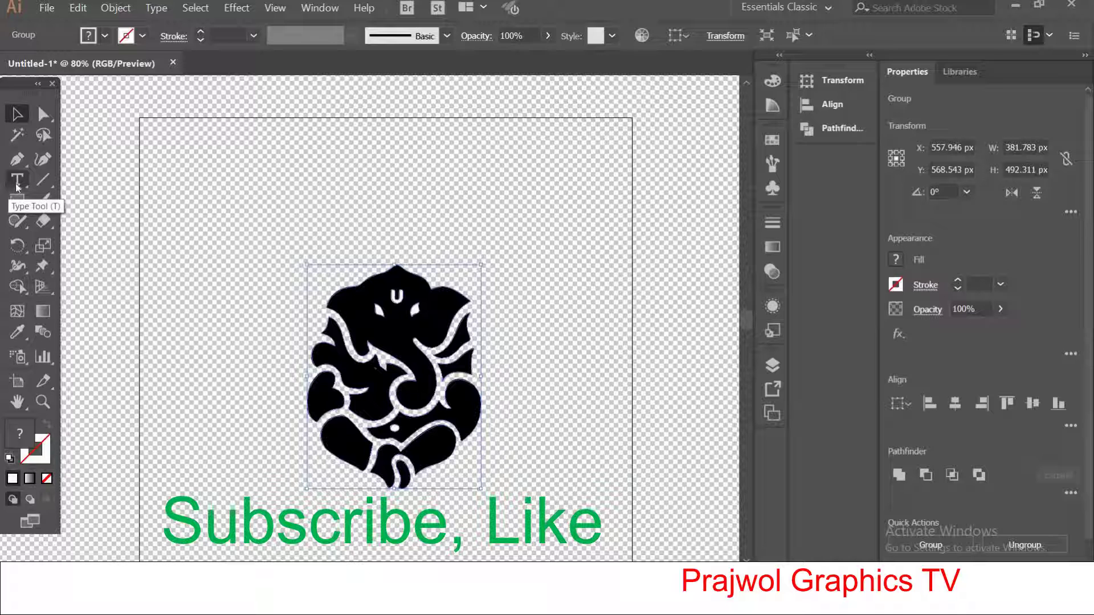
drag(19, 179, 118, 180)
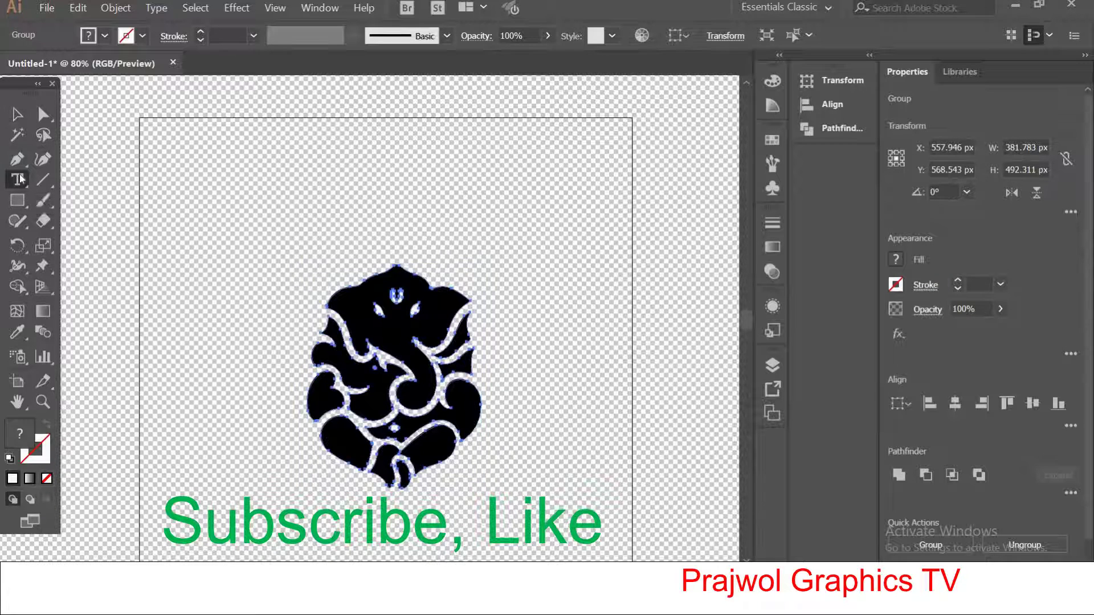
Step: Draw a text frame across the artboard top and set its text to 72 pt
drag(167, 137, 617, 258)
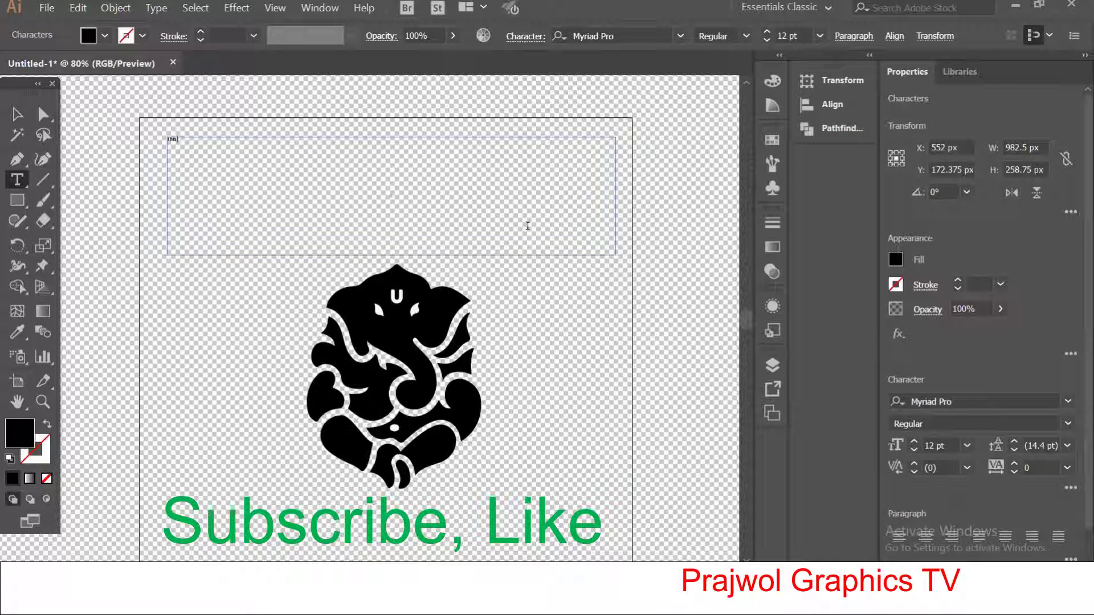
key(ctrl+a)
click(820, 36)
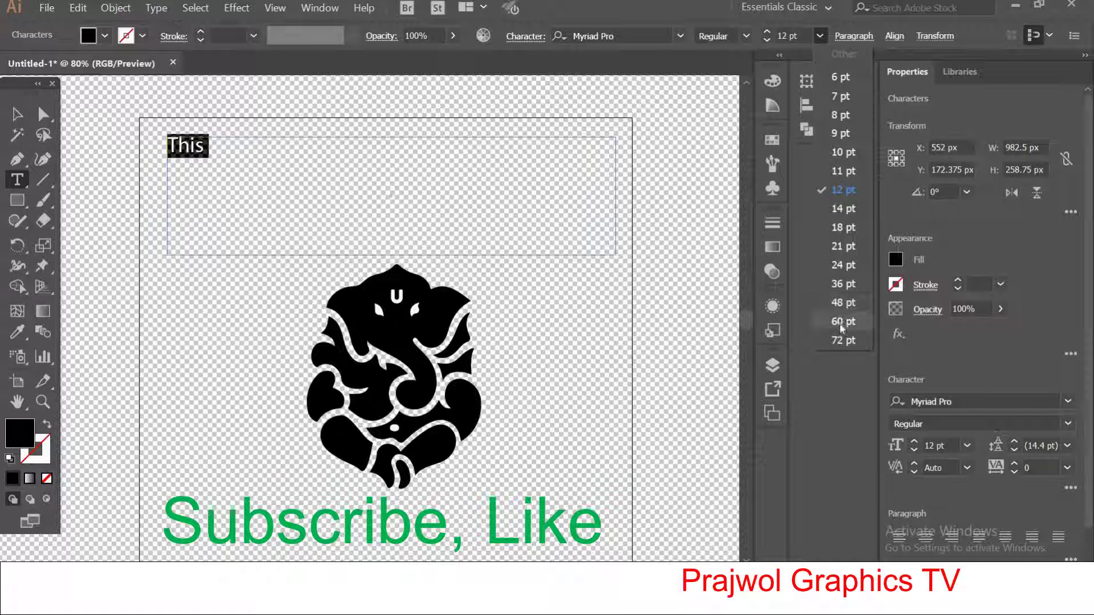
click(842, 340)
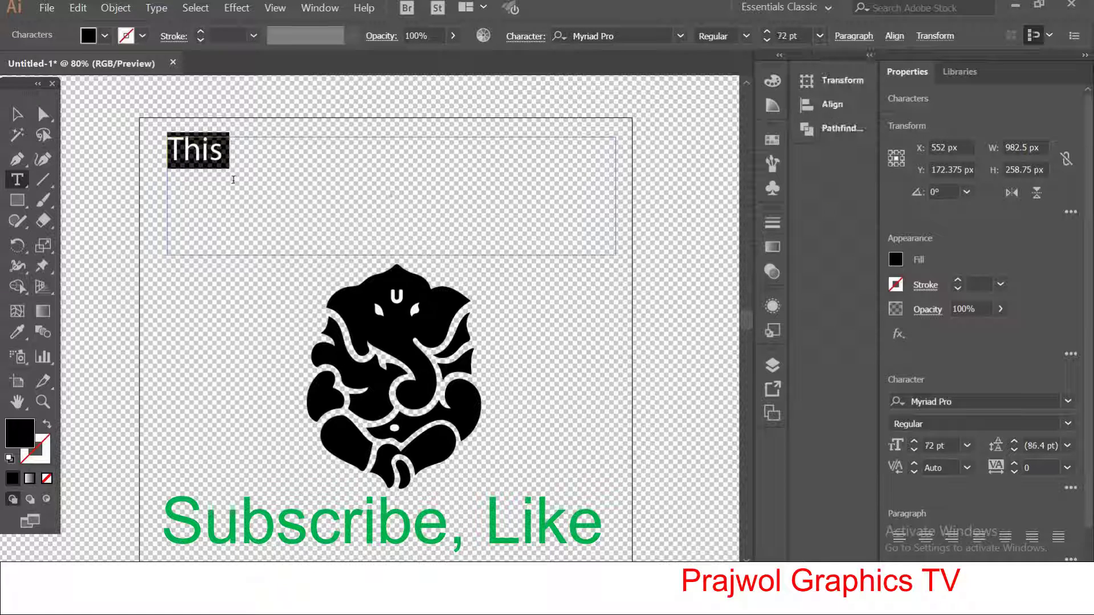
click(234, 158)
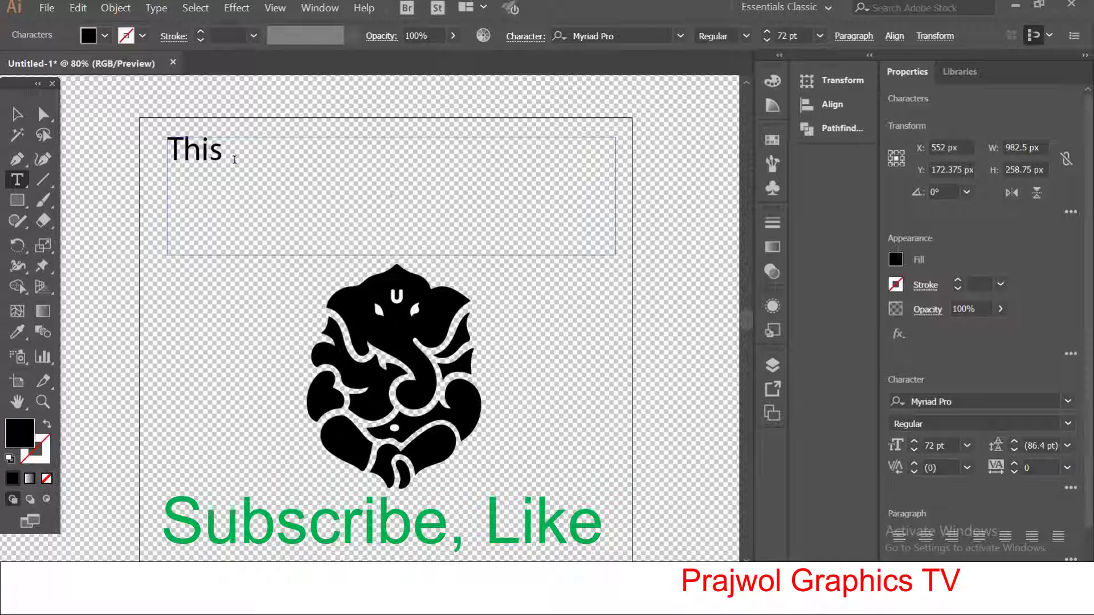
Step: Type 'is how you make an image Transparent in Illustrator' after 'This', fixing the typo
text(is h)
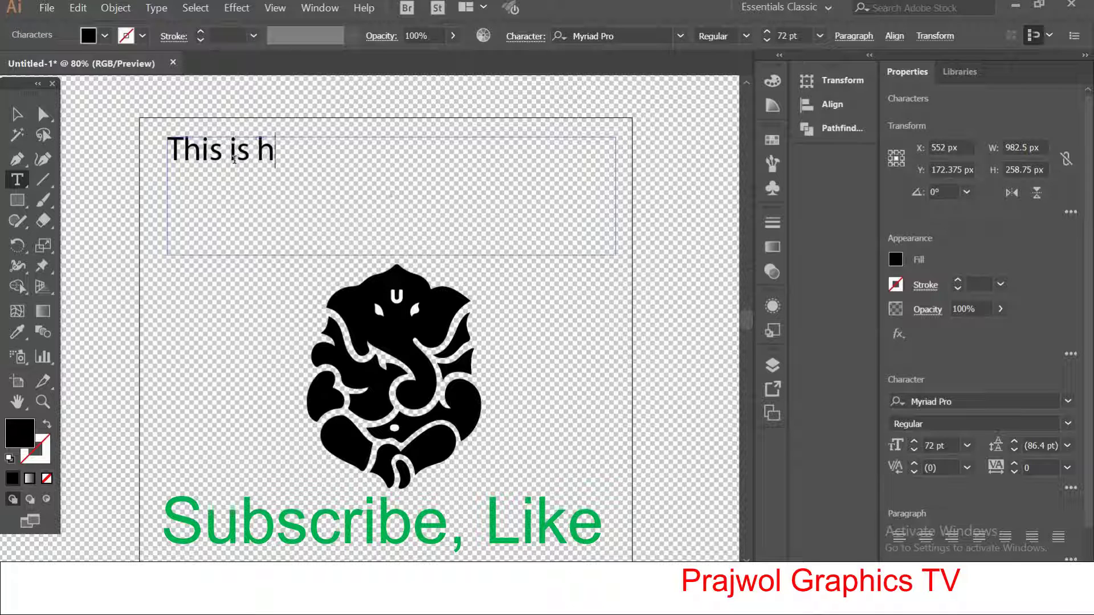
text(ow y)
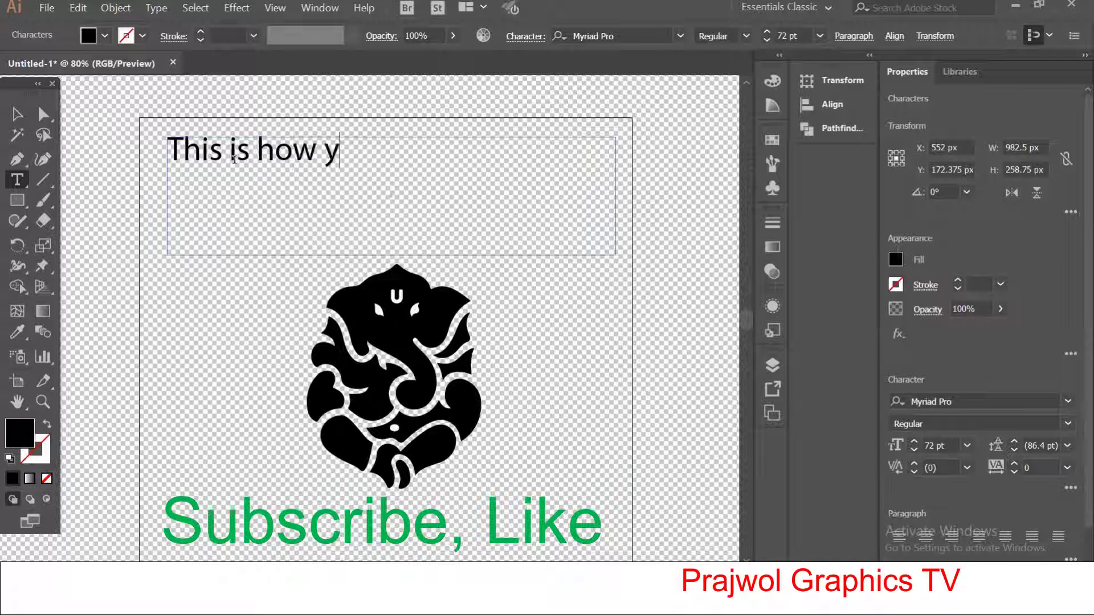
text(ou make)
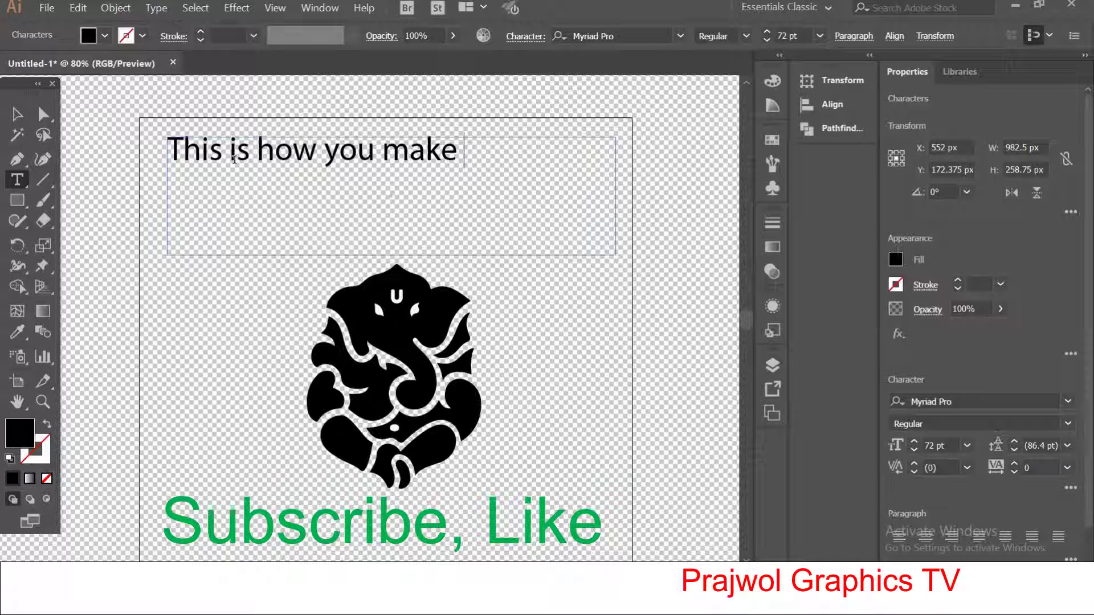
text( an i)
text(mage T)
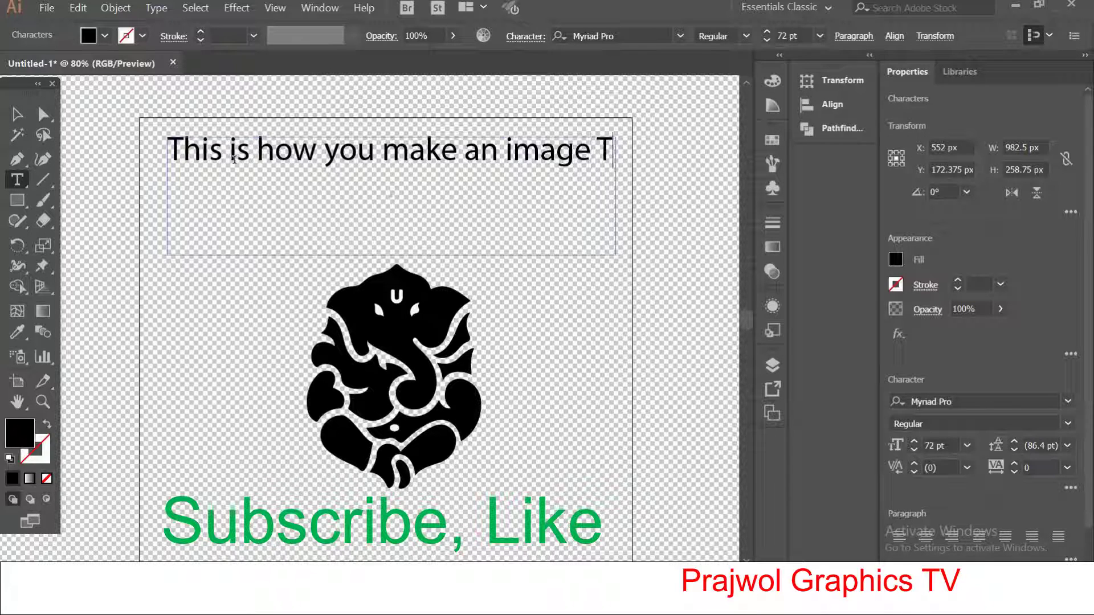
text(rand)
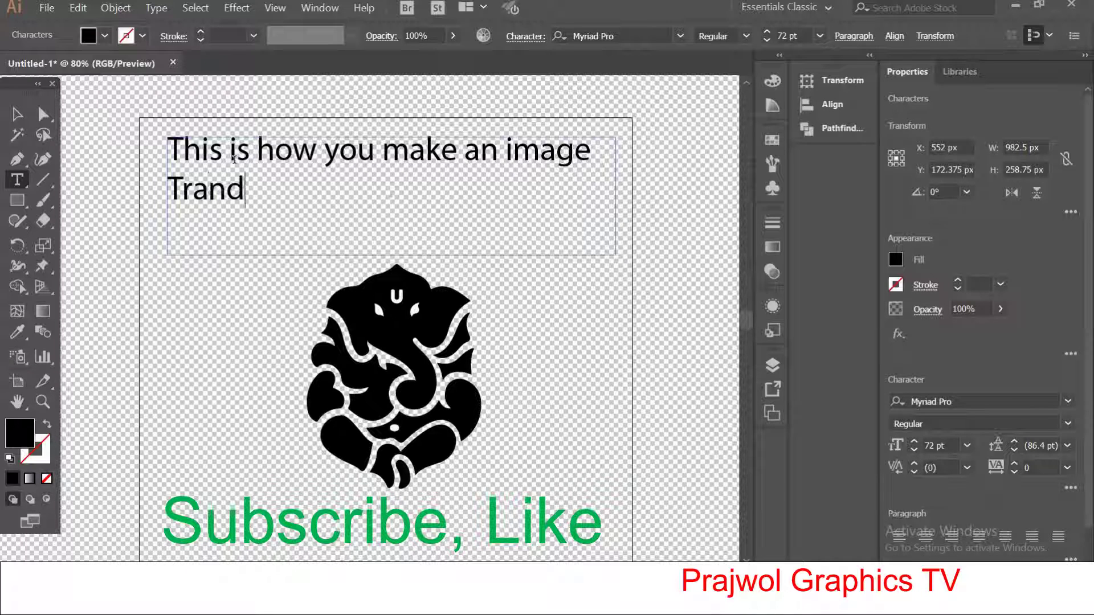
key(BackSpace)
text(spare)
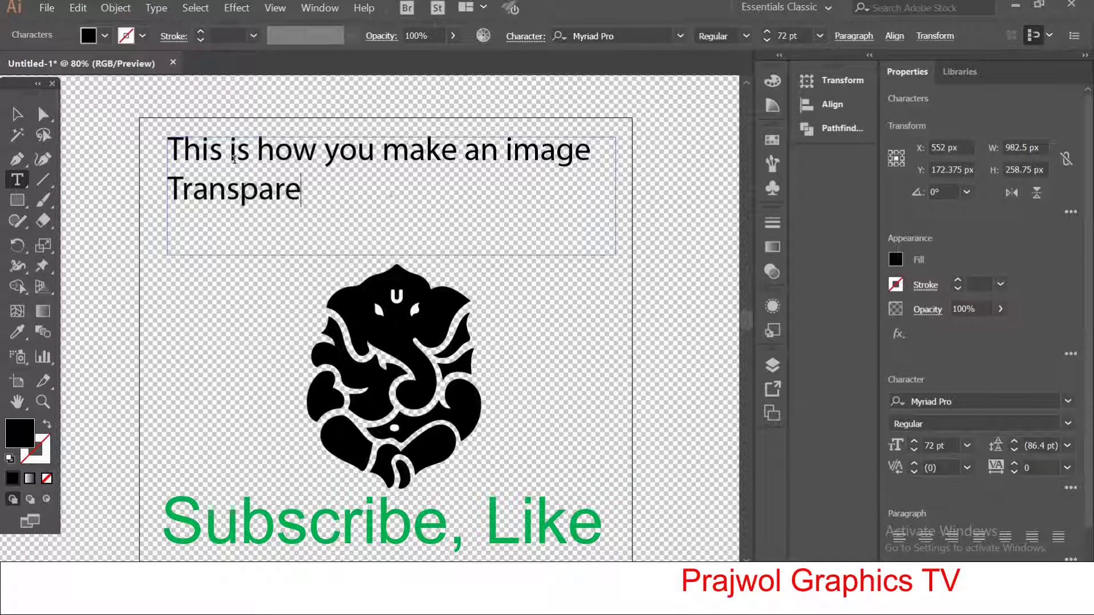
text(nt in )
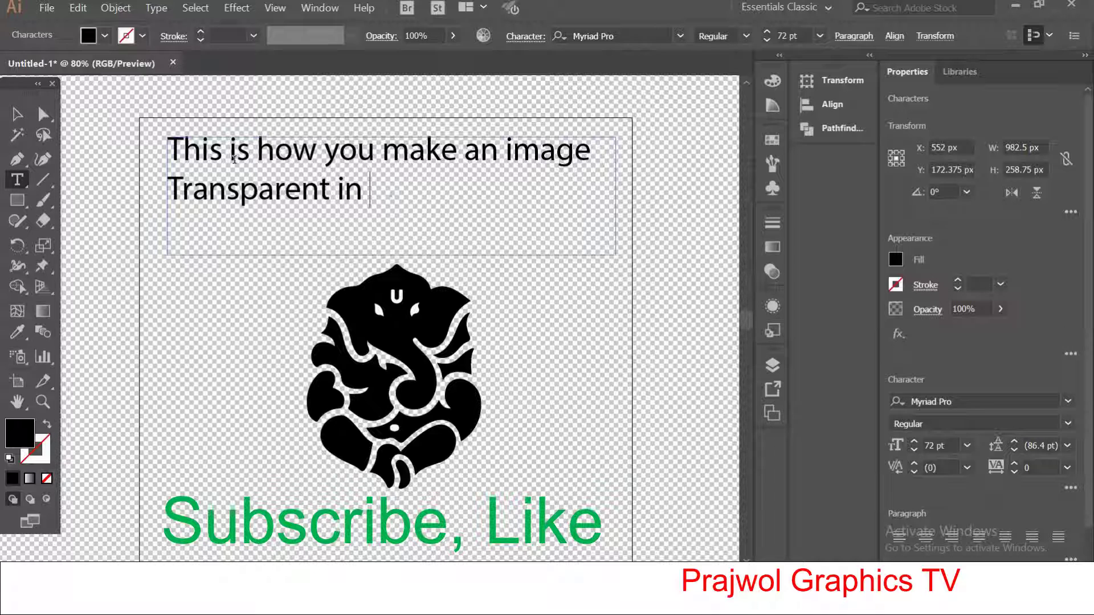
text(Illust)
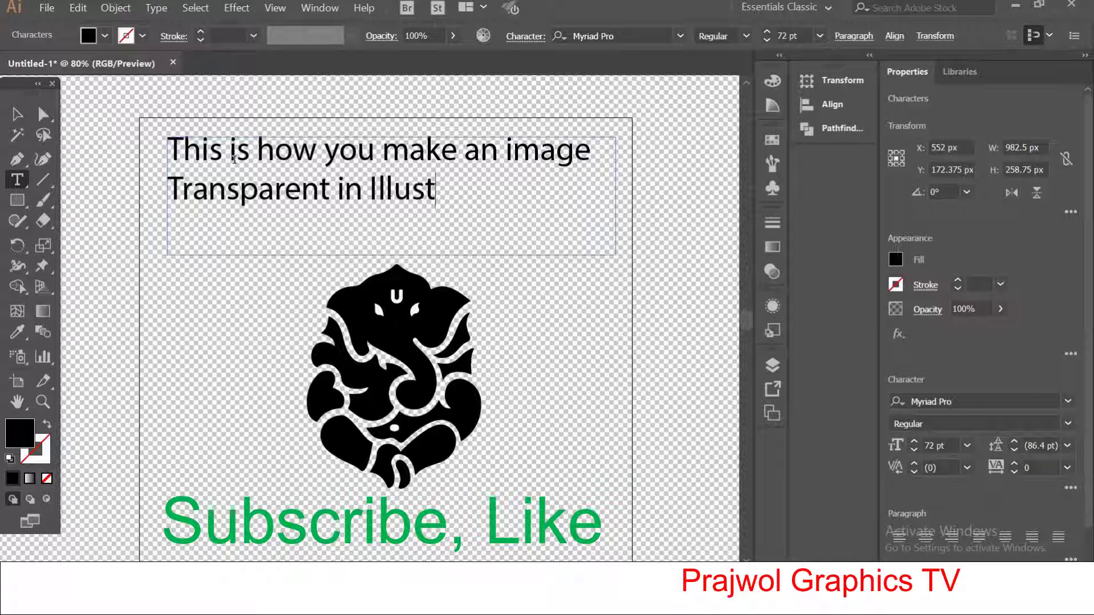
text(rato)
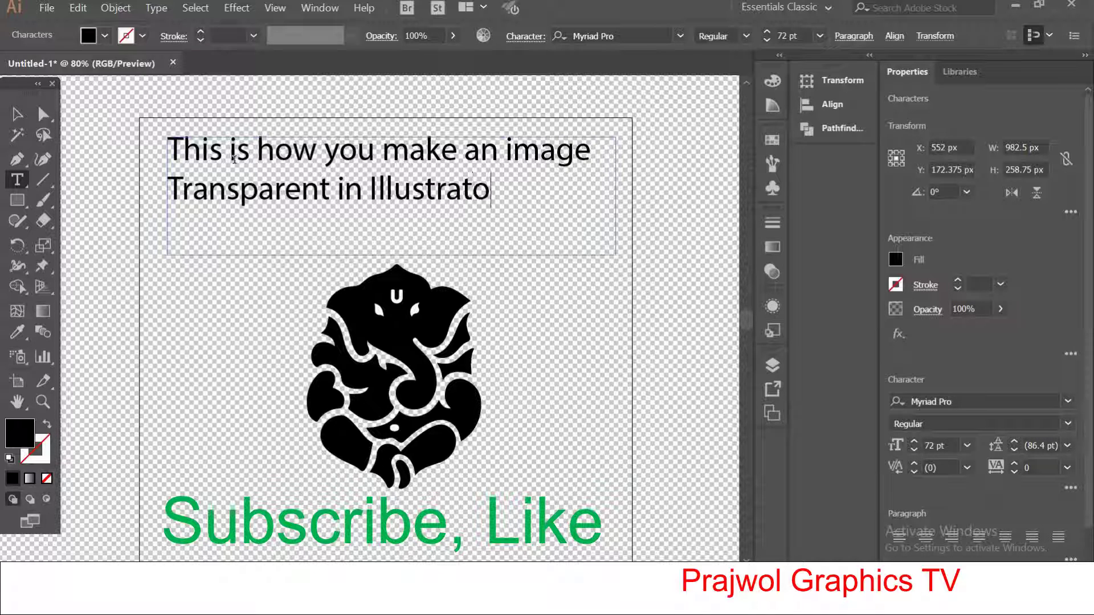
text(r)
click(17, 114)
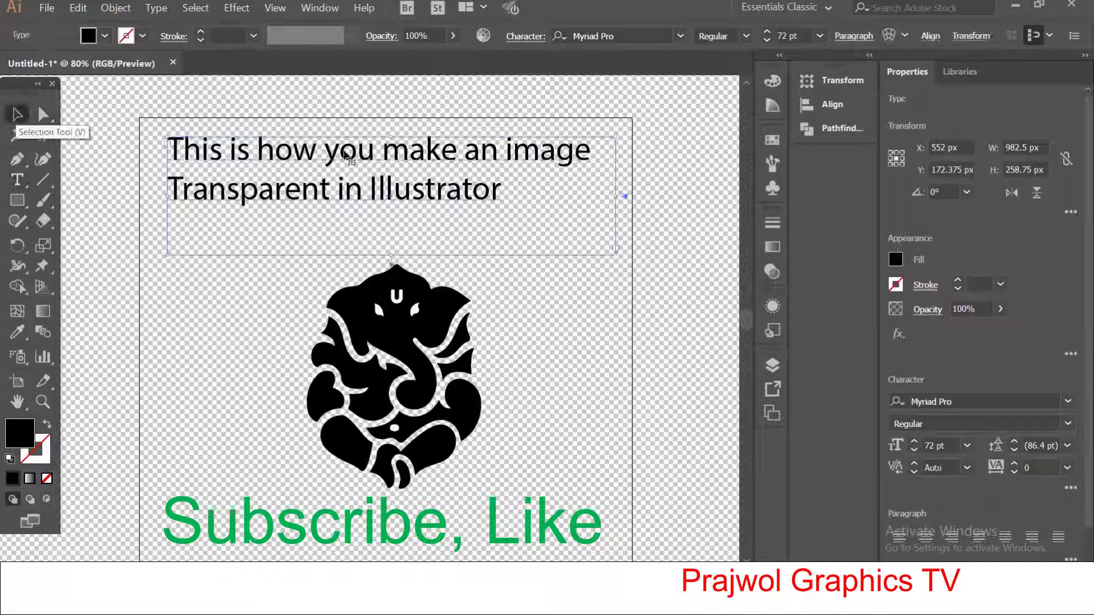
click(675, 191)
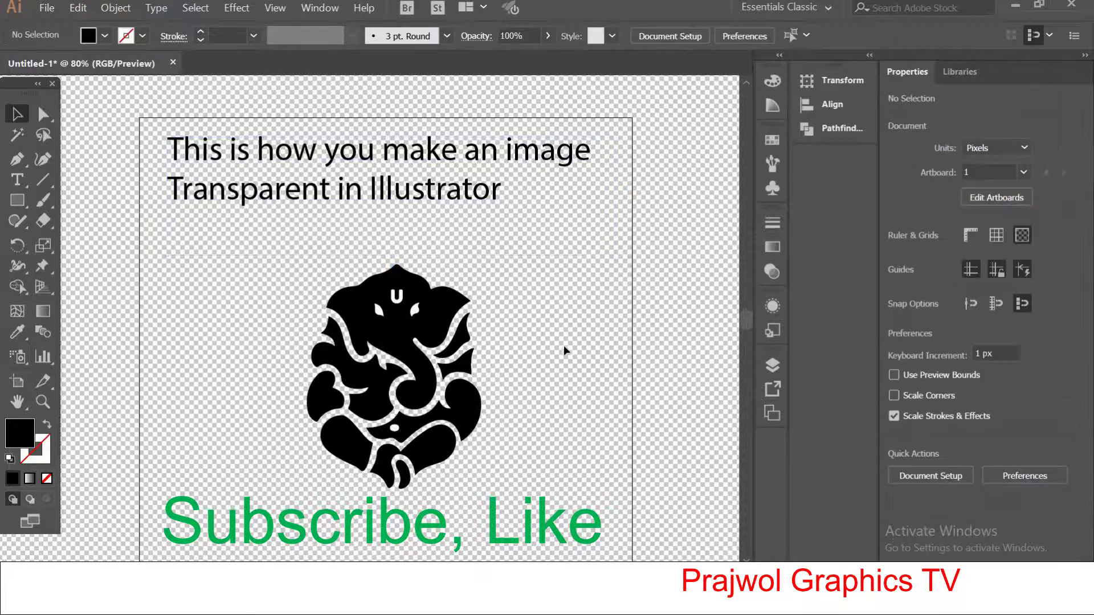
scroll(429, 293, down, 1)
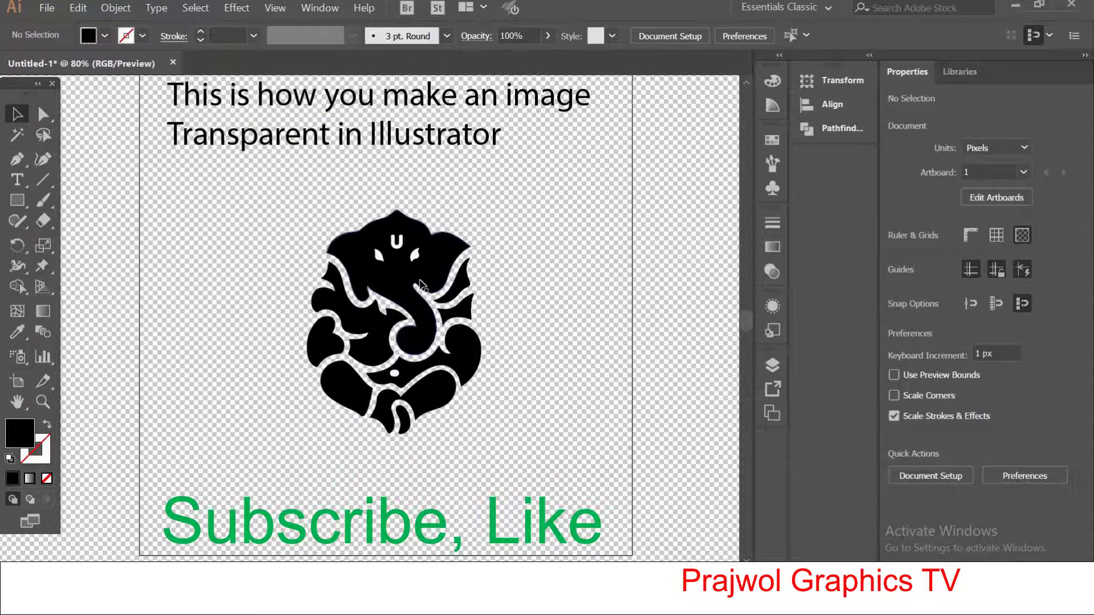
scroll(427, 291, up, 1)
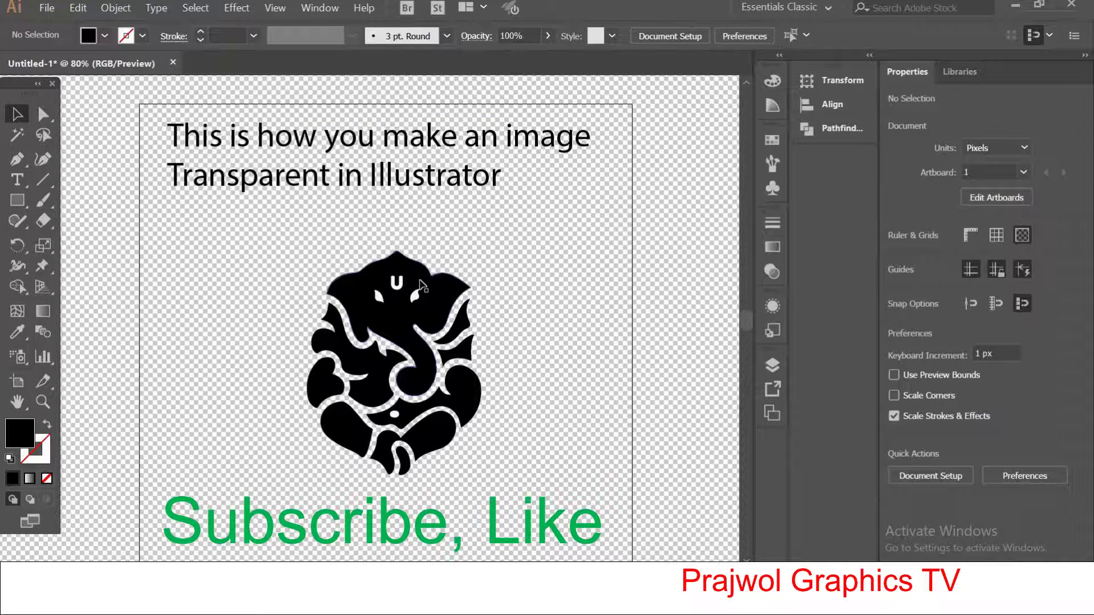
click(491, 184)
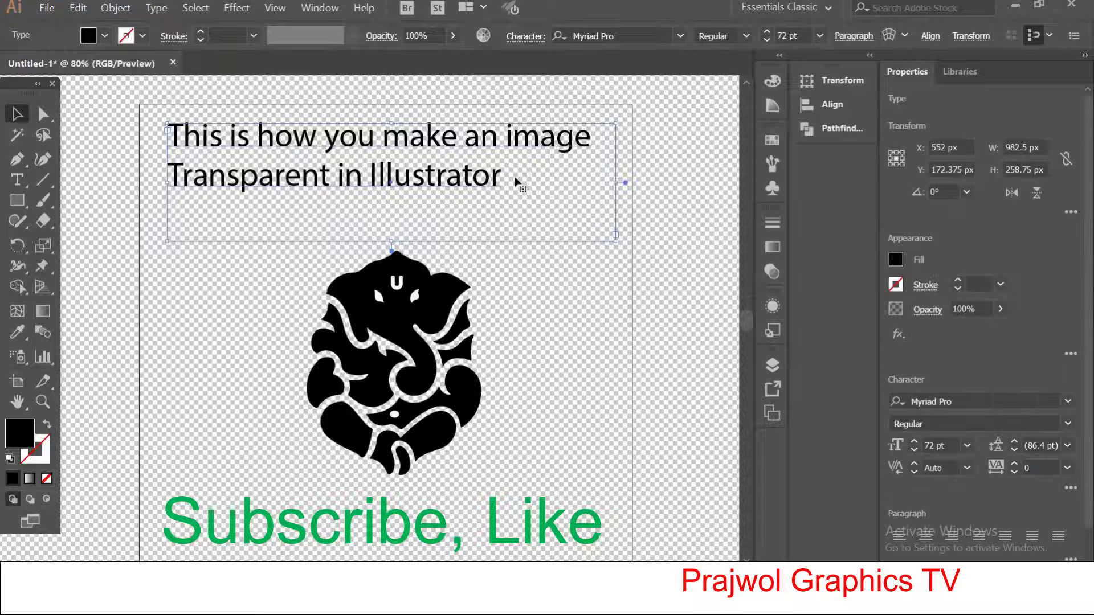
key(t)
Step: Add a third heading line 'You can Export to PS or Export', correcting typos
click(512, 175)
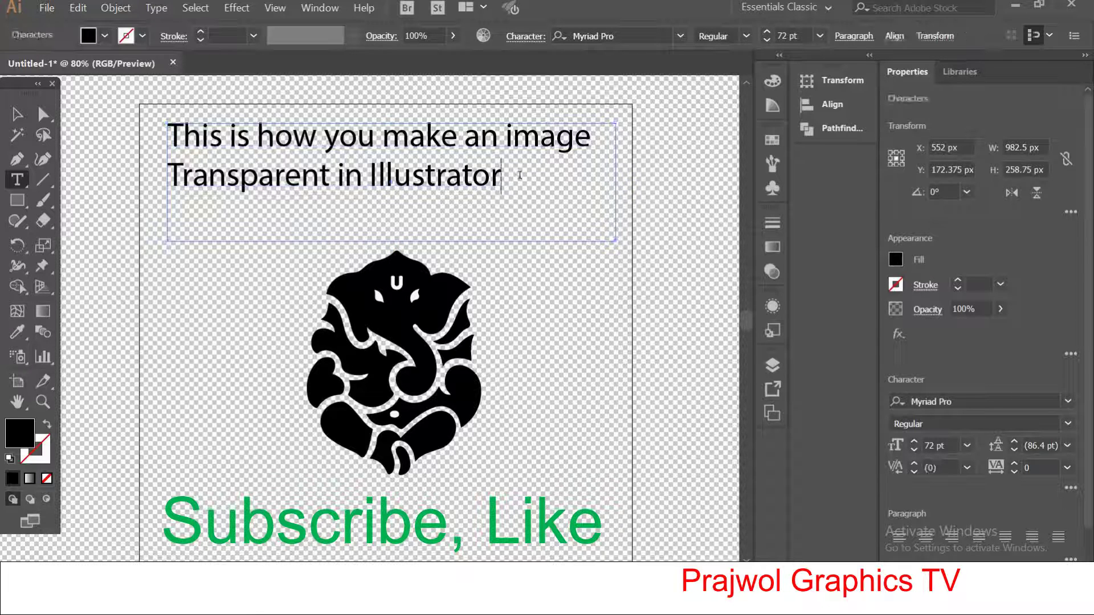
key(Return)
text(Yo)
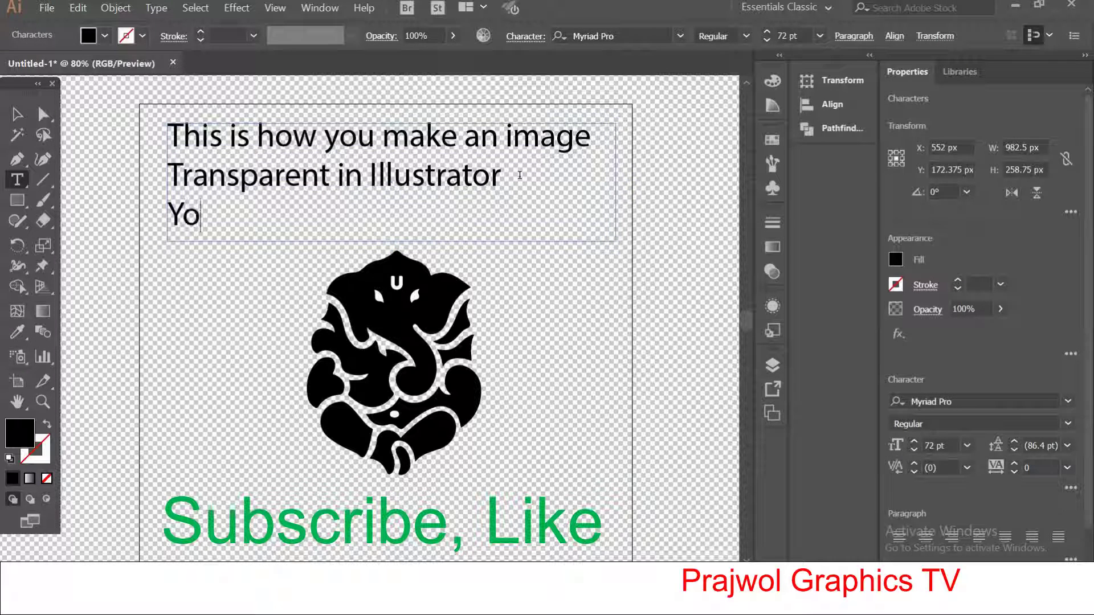
text(u c)
text(an E)
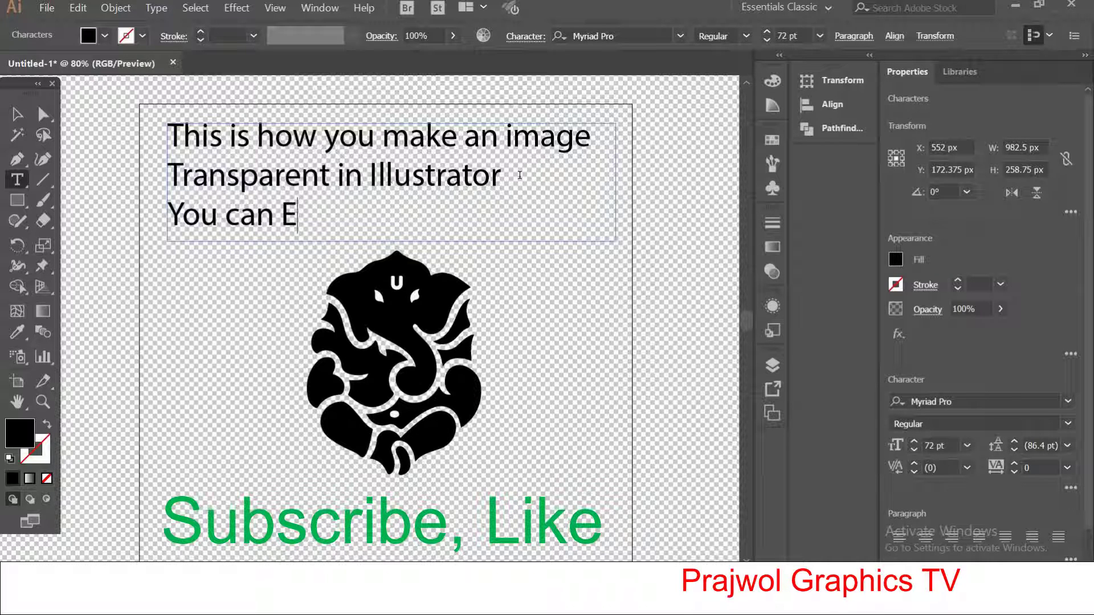
text(xport to )
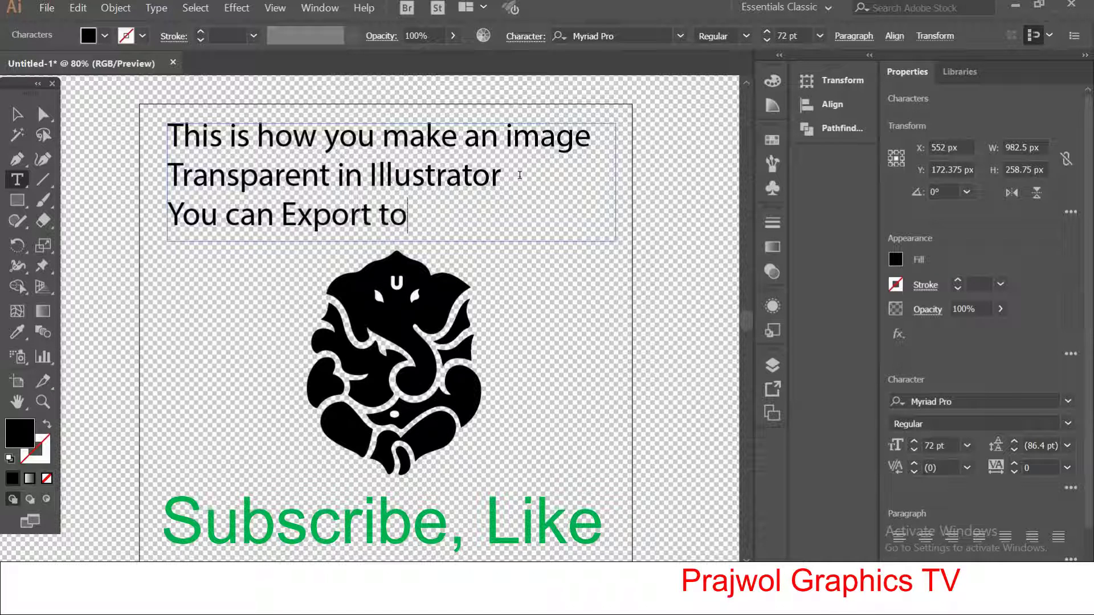
text(P)
text(S )
text(or sa)
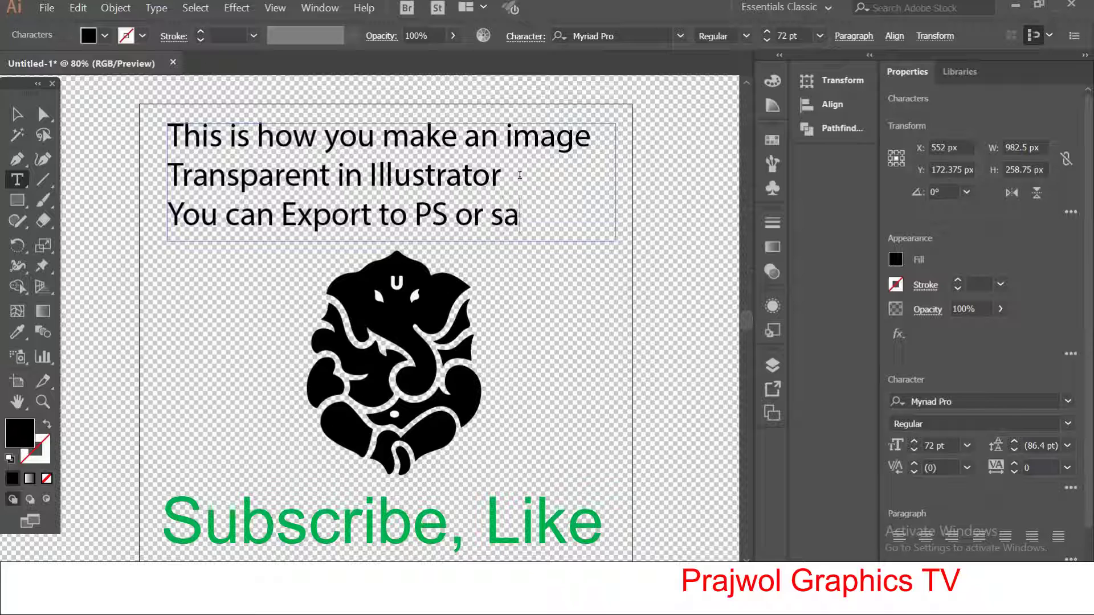
text(ve)
key(BackSpace)
key(BackSpace)
key(BackSpace)
key(BackSpace)
key(BackSpace)
text(Expo)
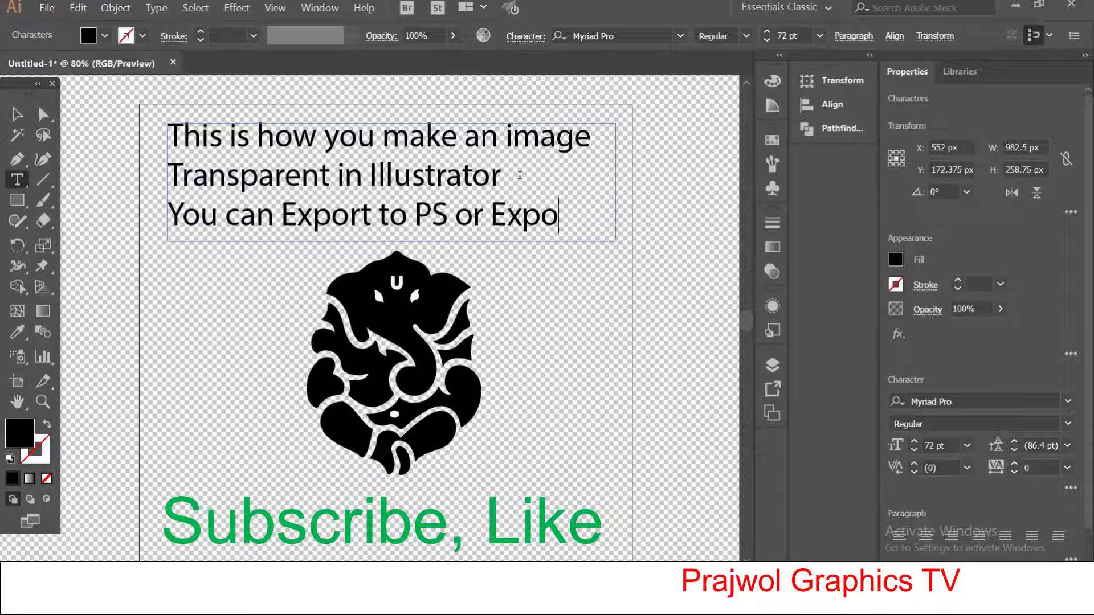
text(rt t)
key(BackSpace)
click(17, 114)
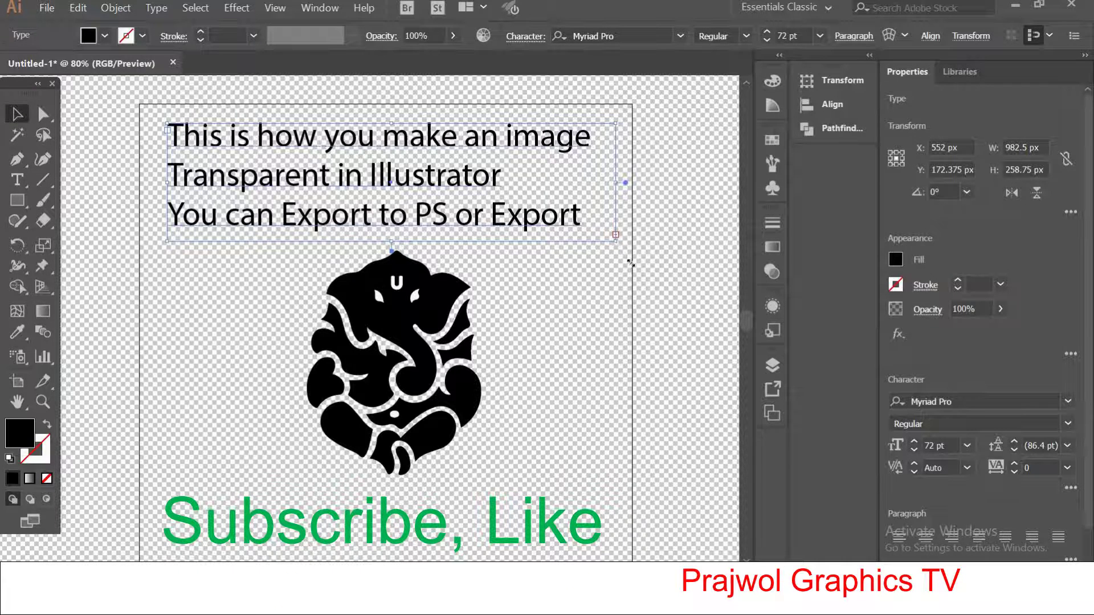
Step: Widen the heading frame to show 'Export to PNG', then draw a 1080 × 1080 px rectangle over the artboard
drag(618, 246, 646, 285)
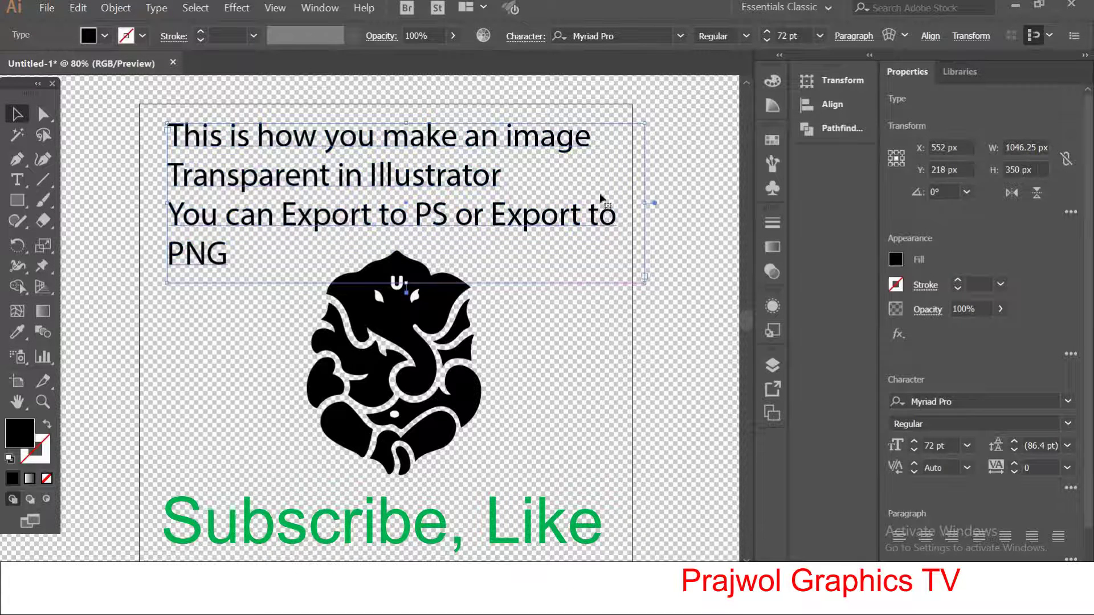
click(615, 367)
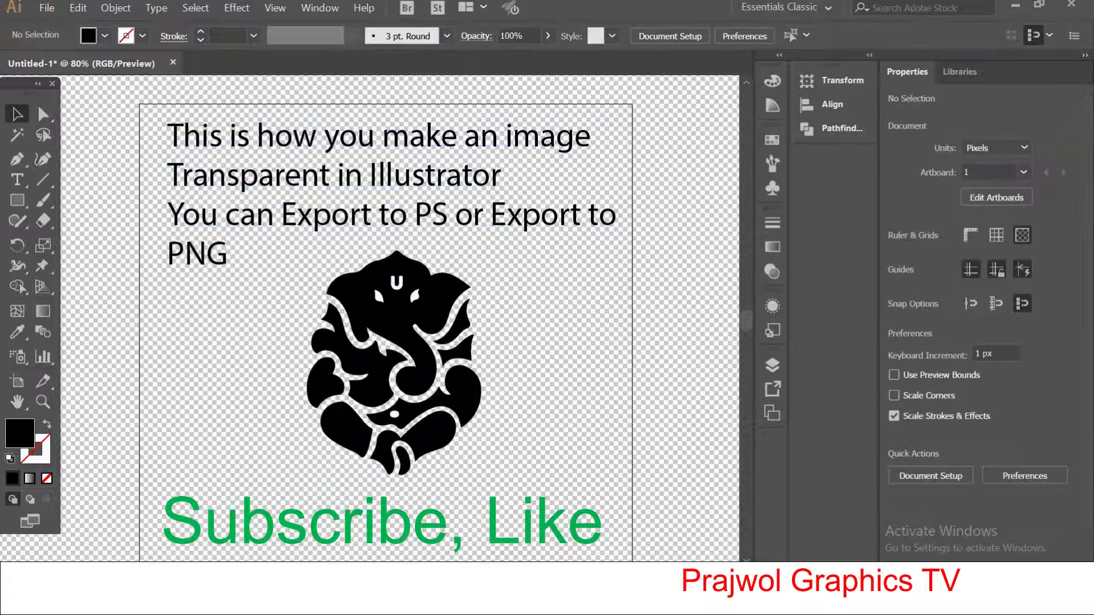
click(21, 199)
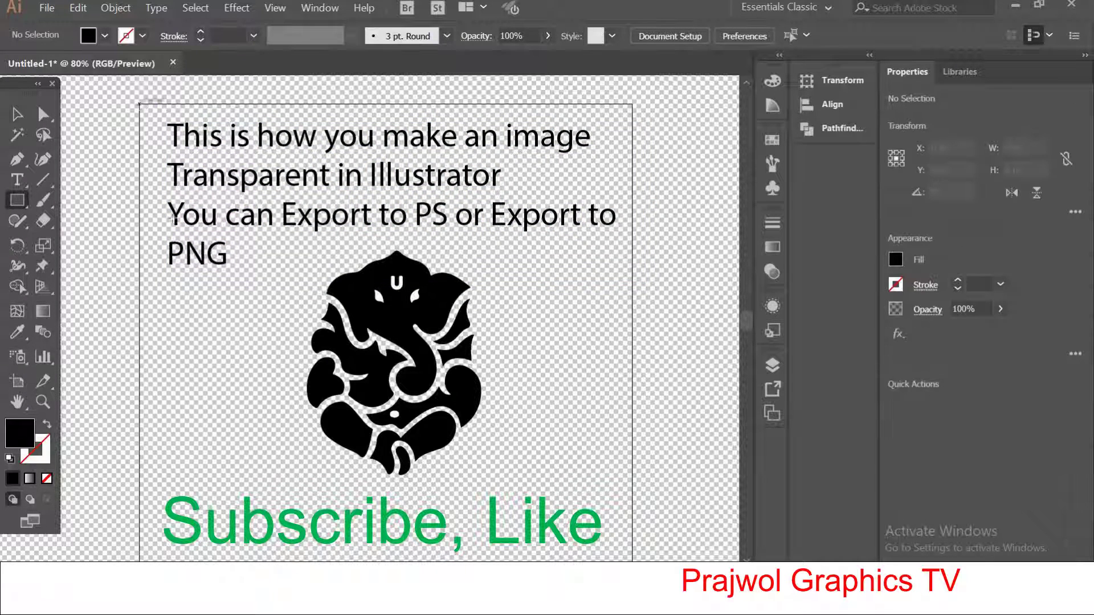
mouse_move(139, 104)
mouse_down()
mouse_move(626, 529)
mouse_move(632, 514)
mouse_up()
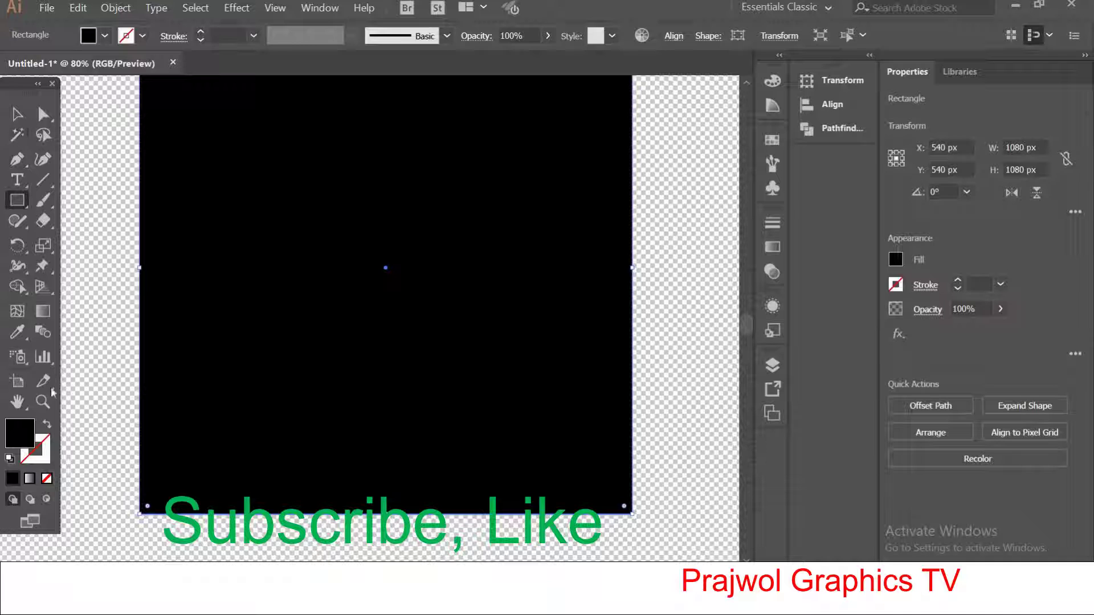
Step: Fill the rectangle pale pink E8DDDD and hide the transparency grid
double_click(24, 433)
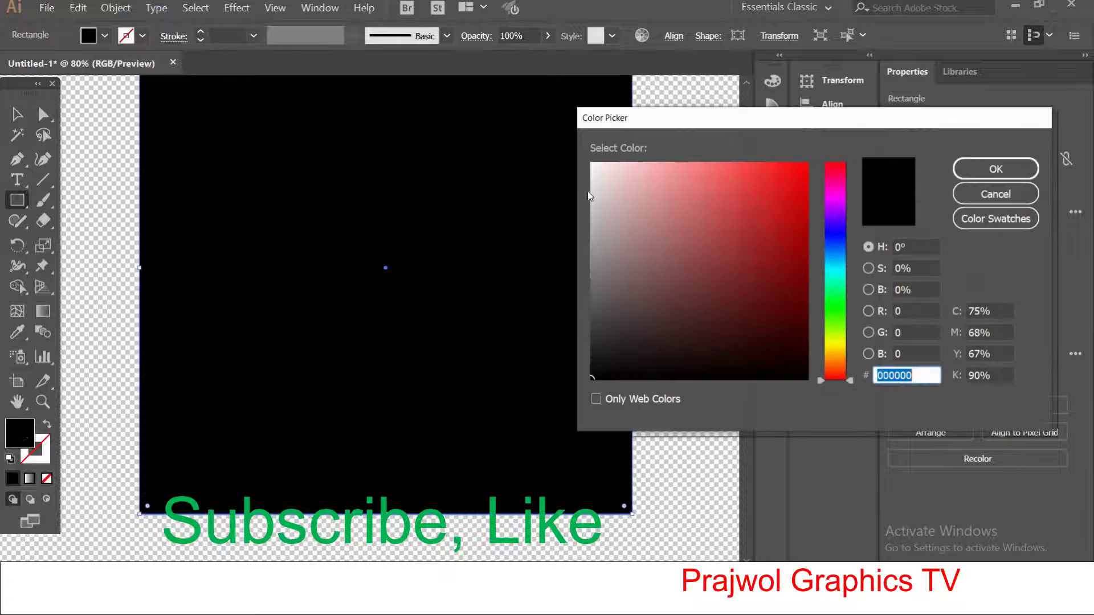
click(617, 181)
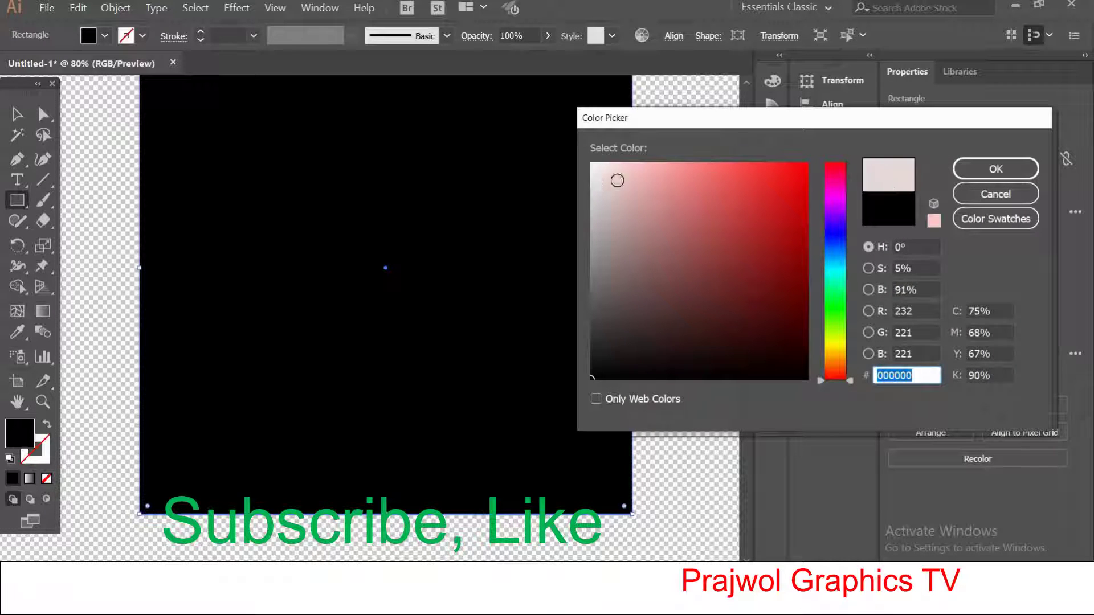
click(996, 167)
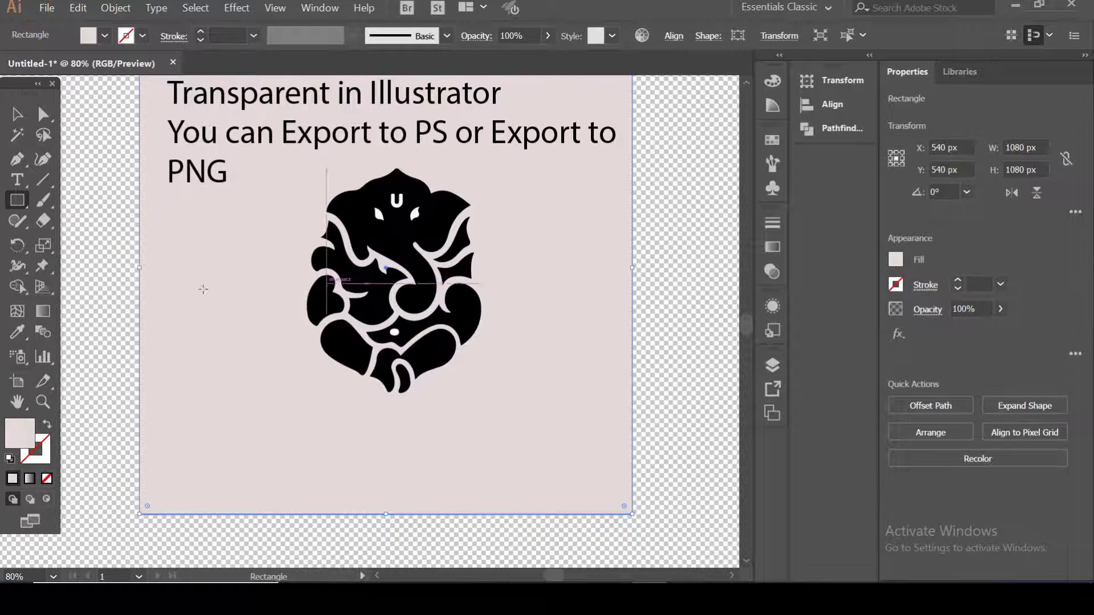
click(273, 8)
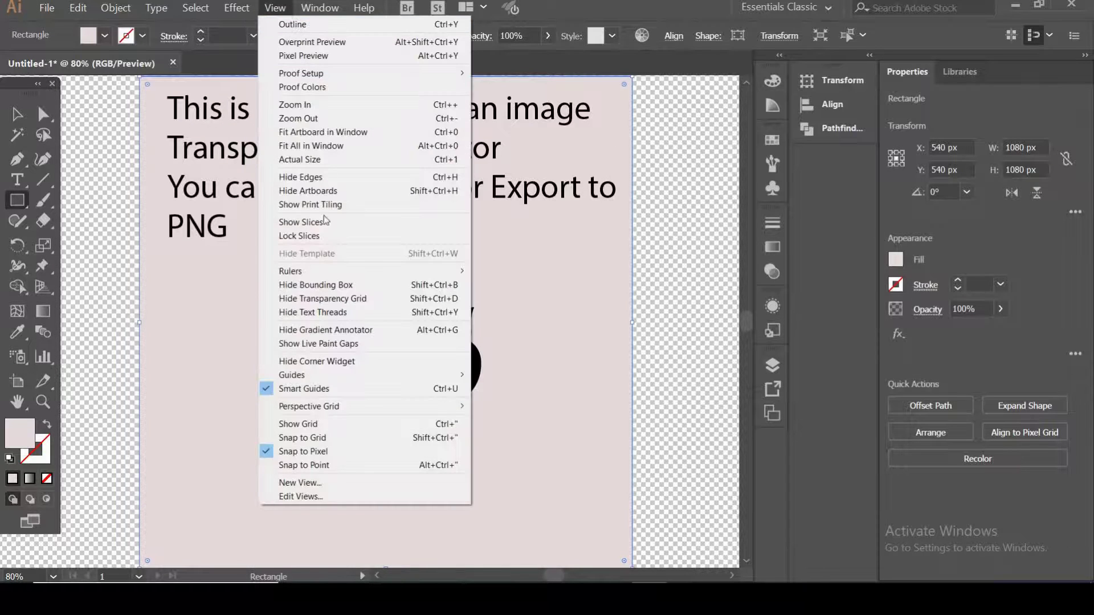
click(338, 298)
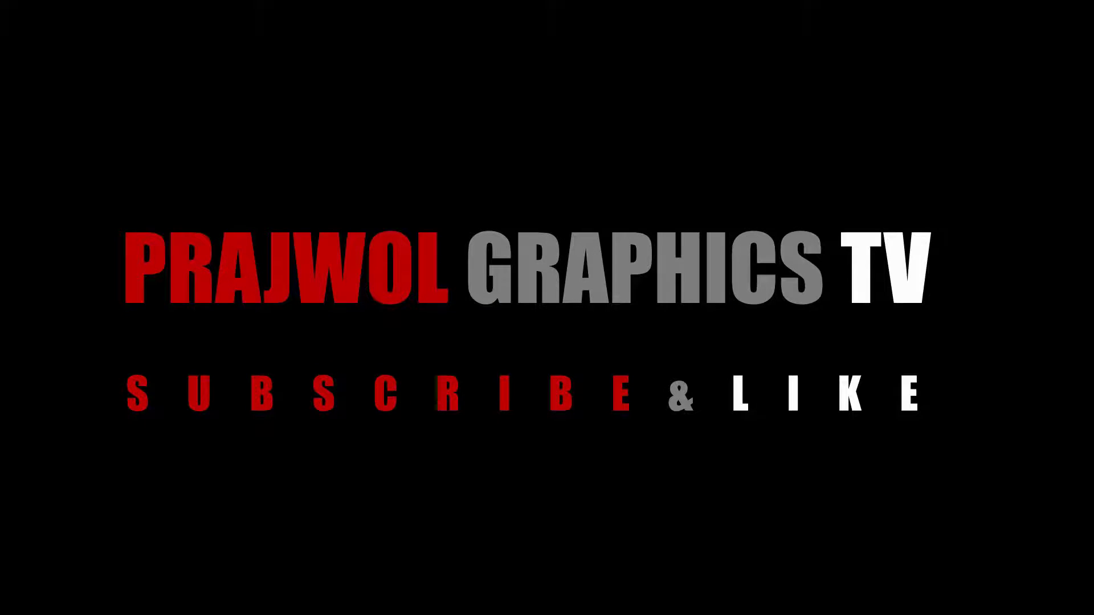